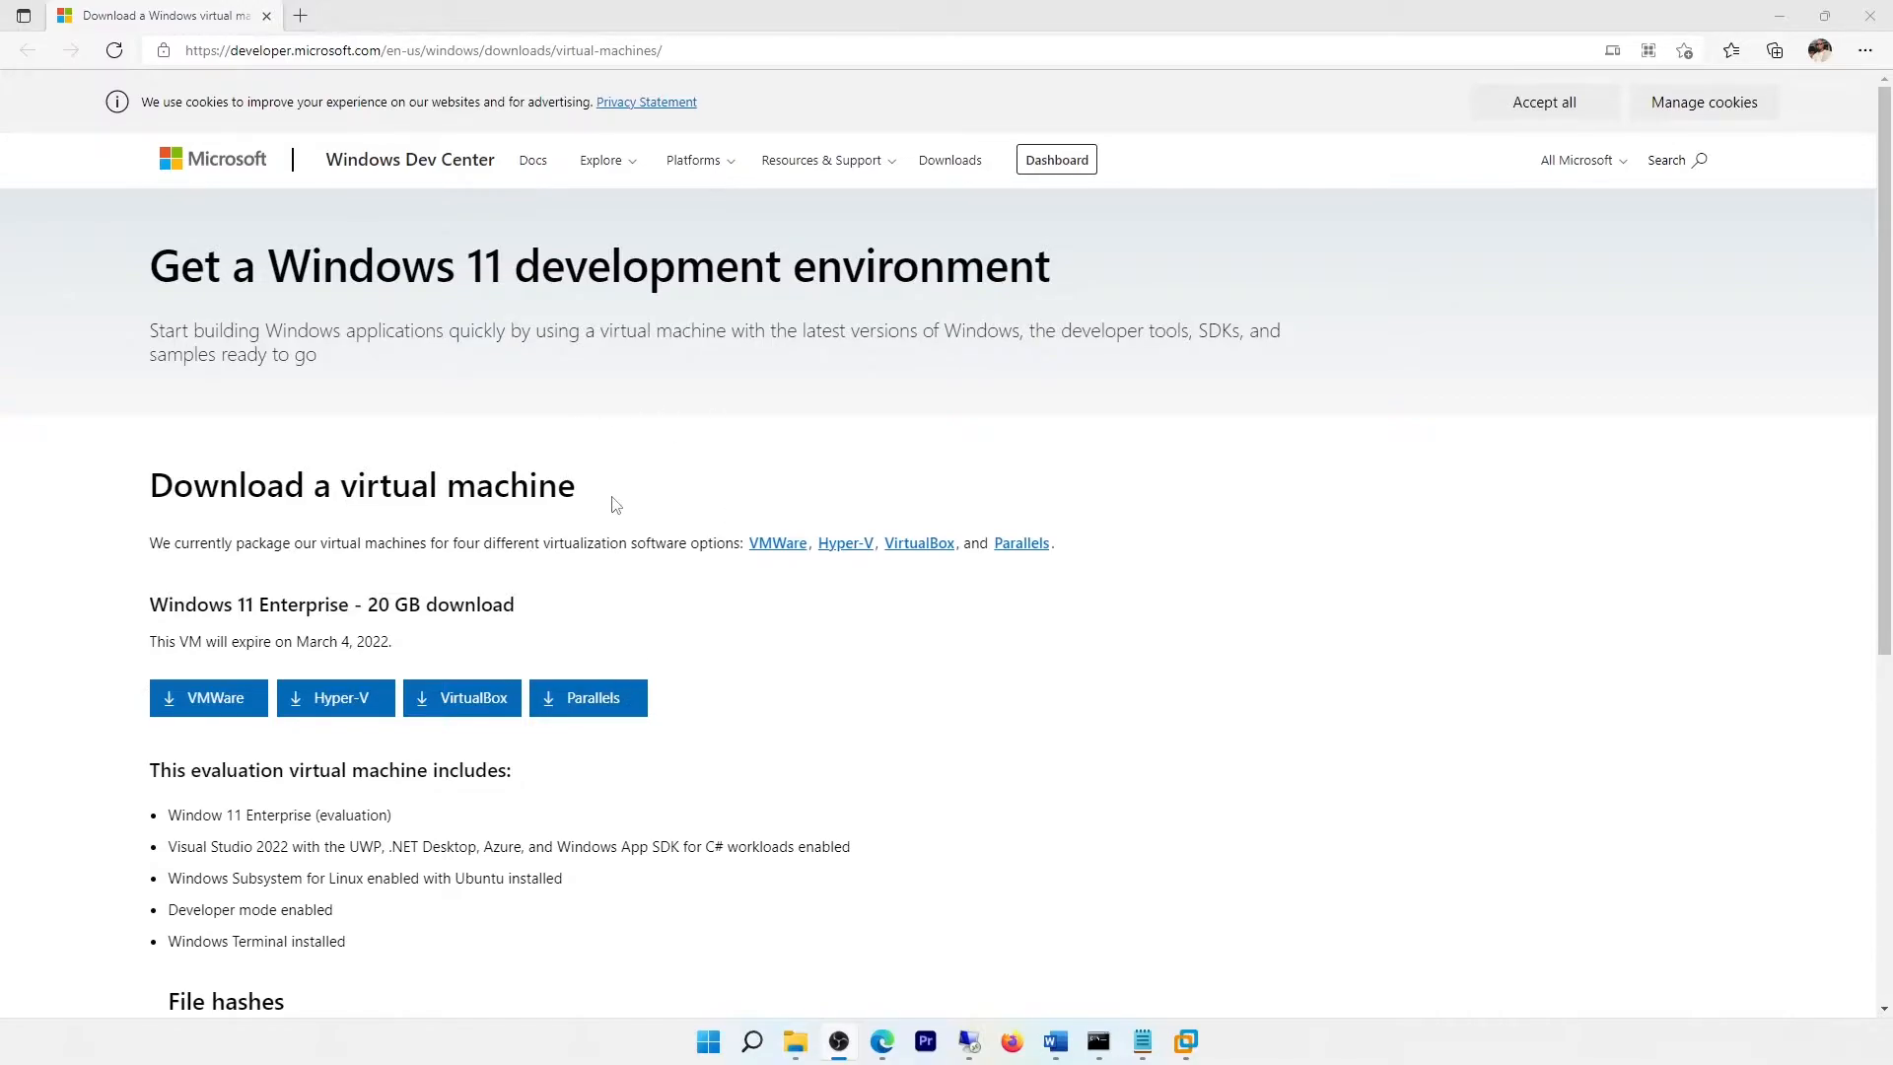
Start downloading the VMware package of the Windows 11 Enterprise virtual machine, and cancel the download
scroll(582, 530, "down", 3)
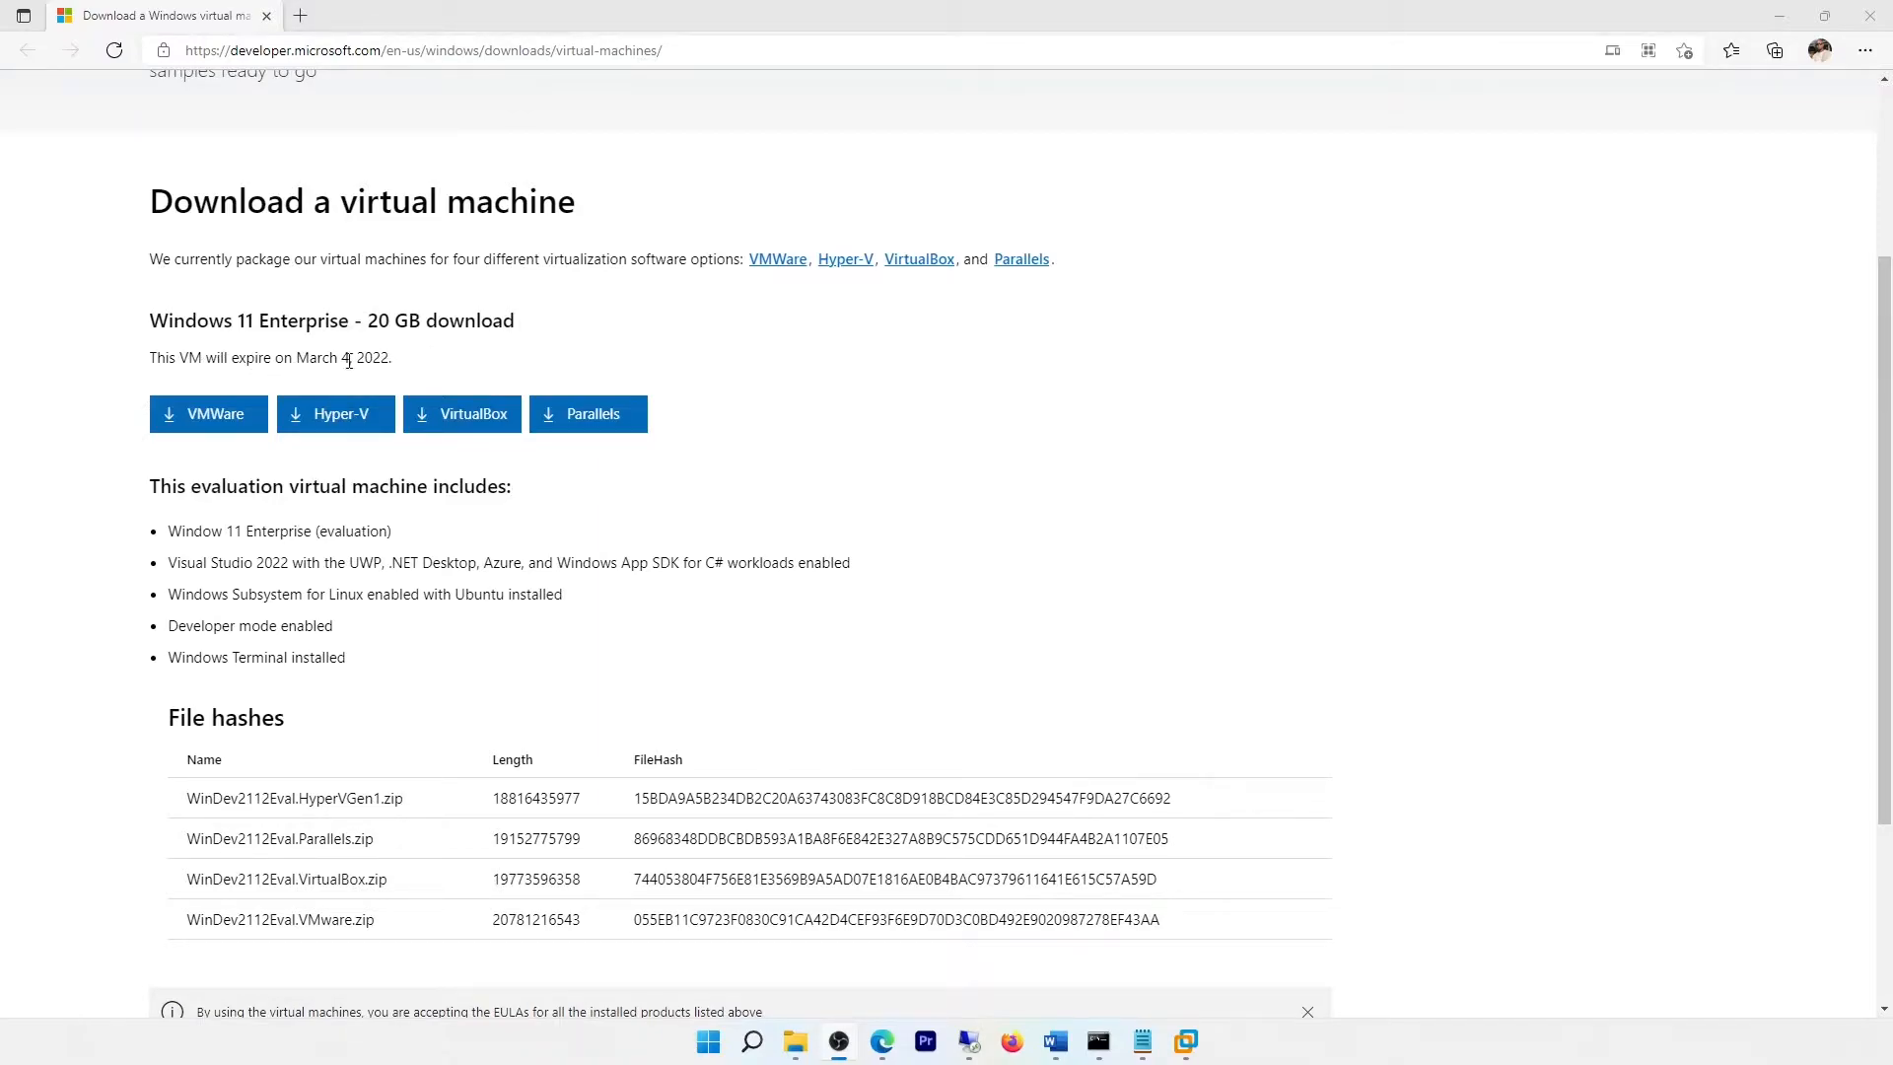
left_click(230, 425)
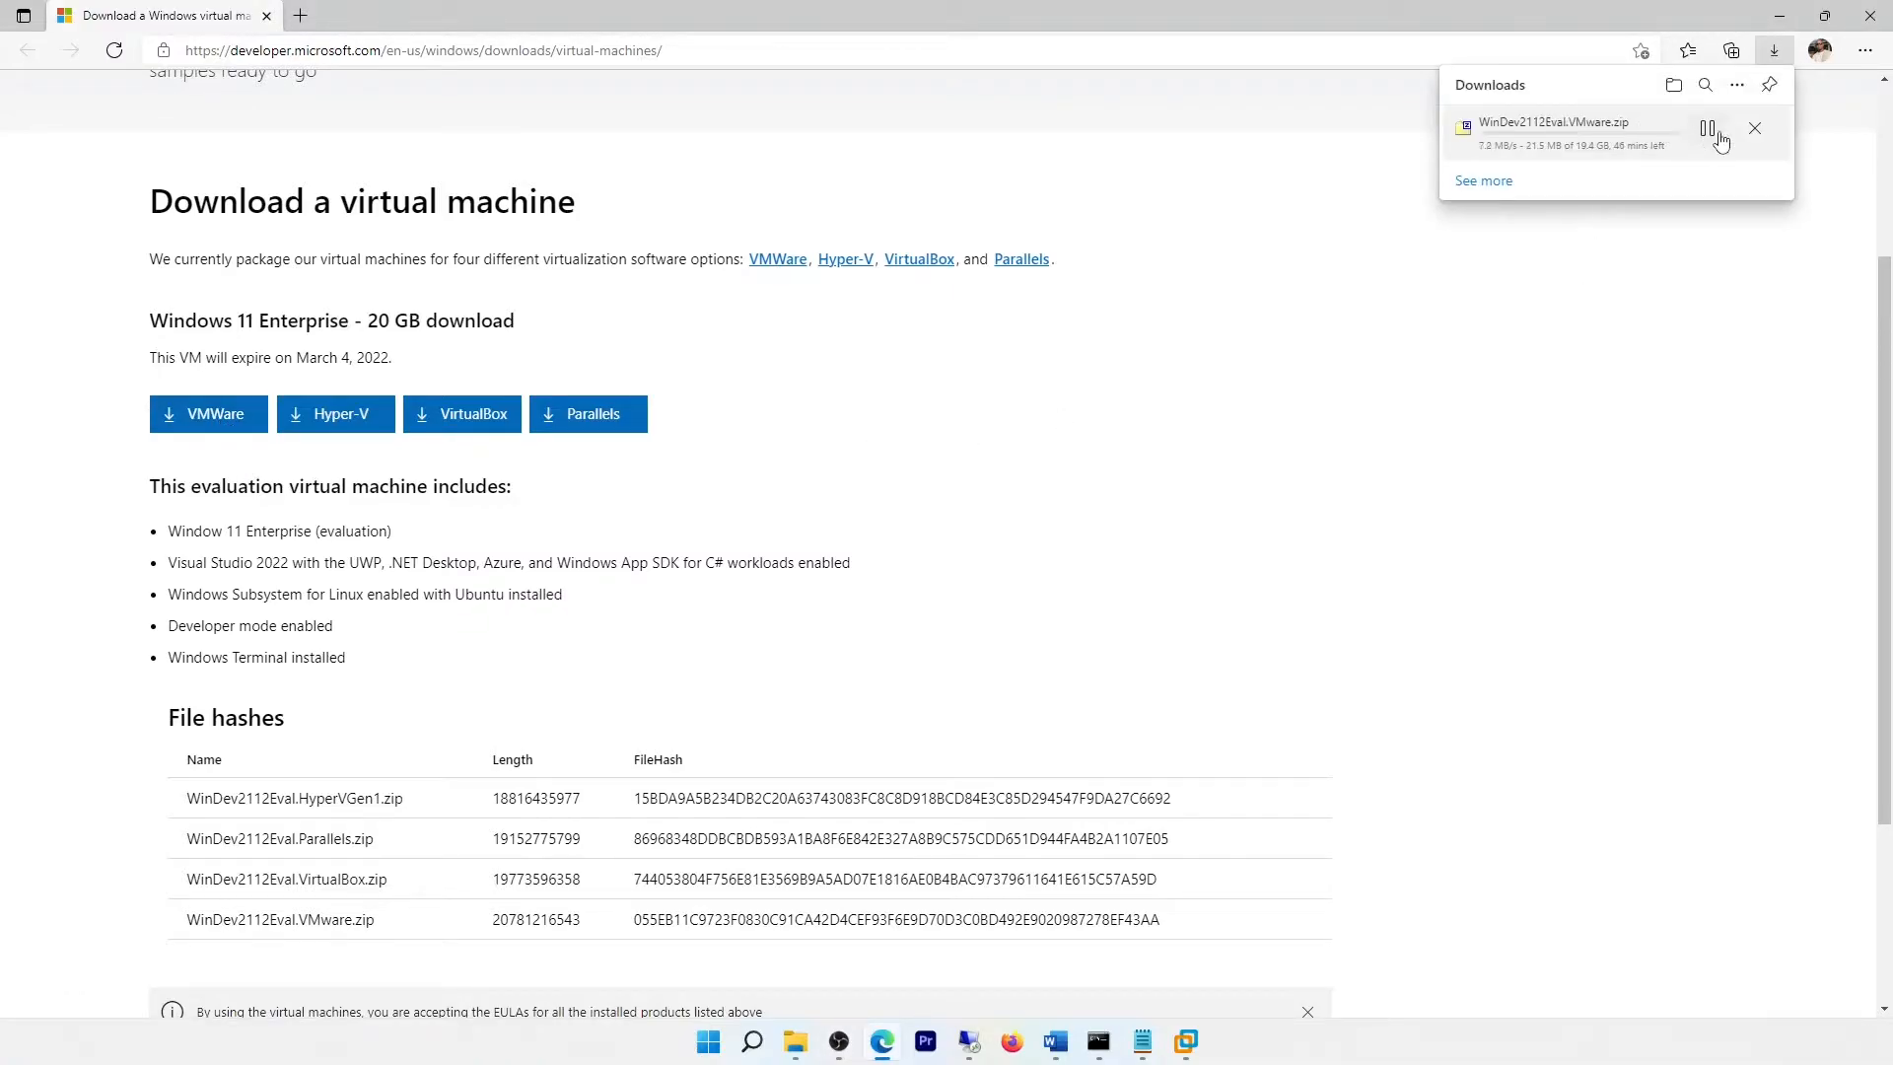
left_click(1756, 131)
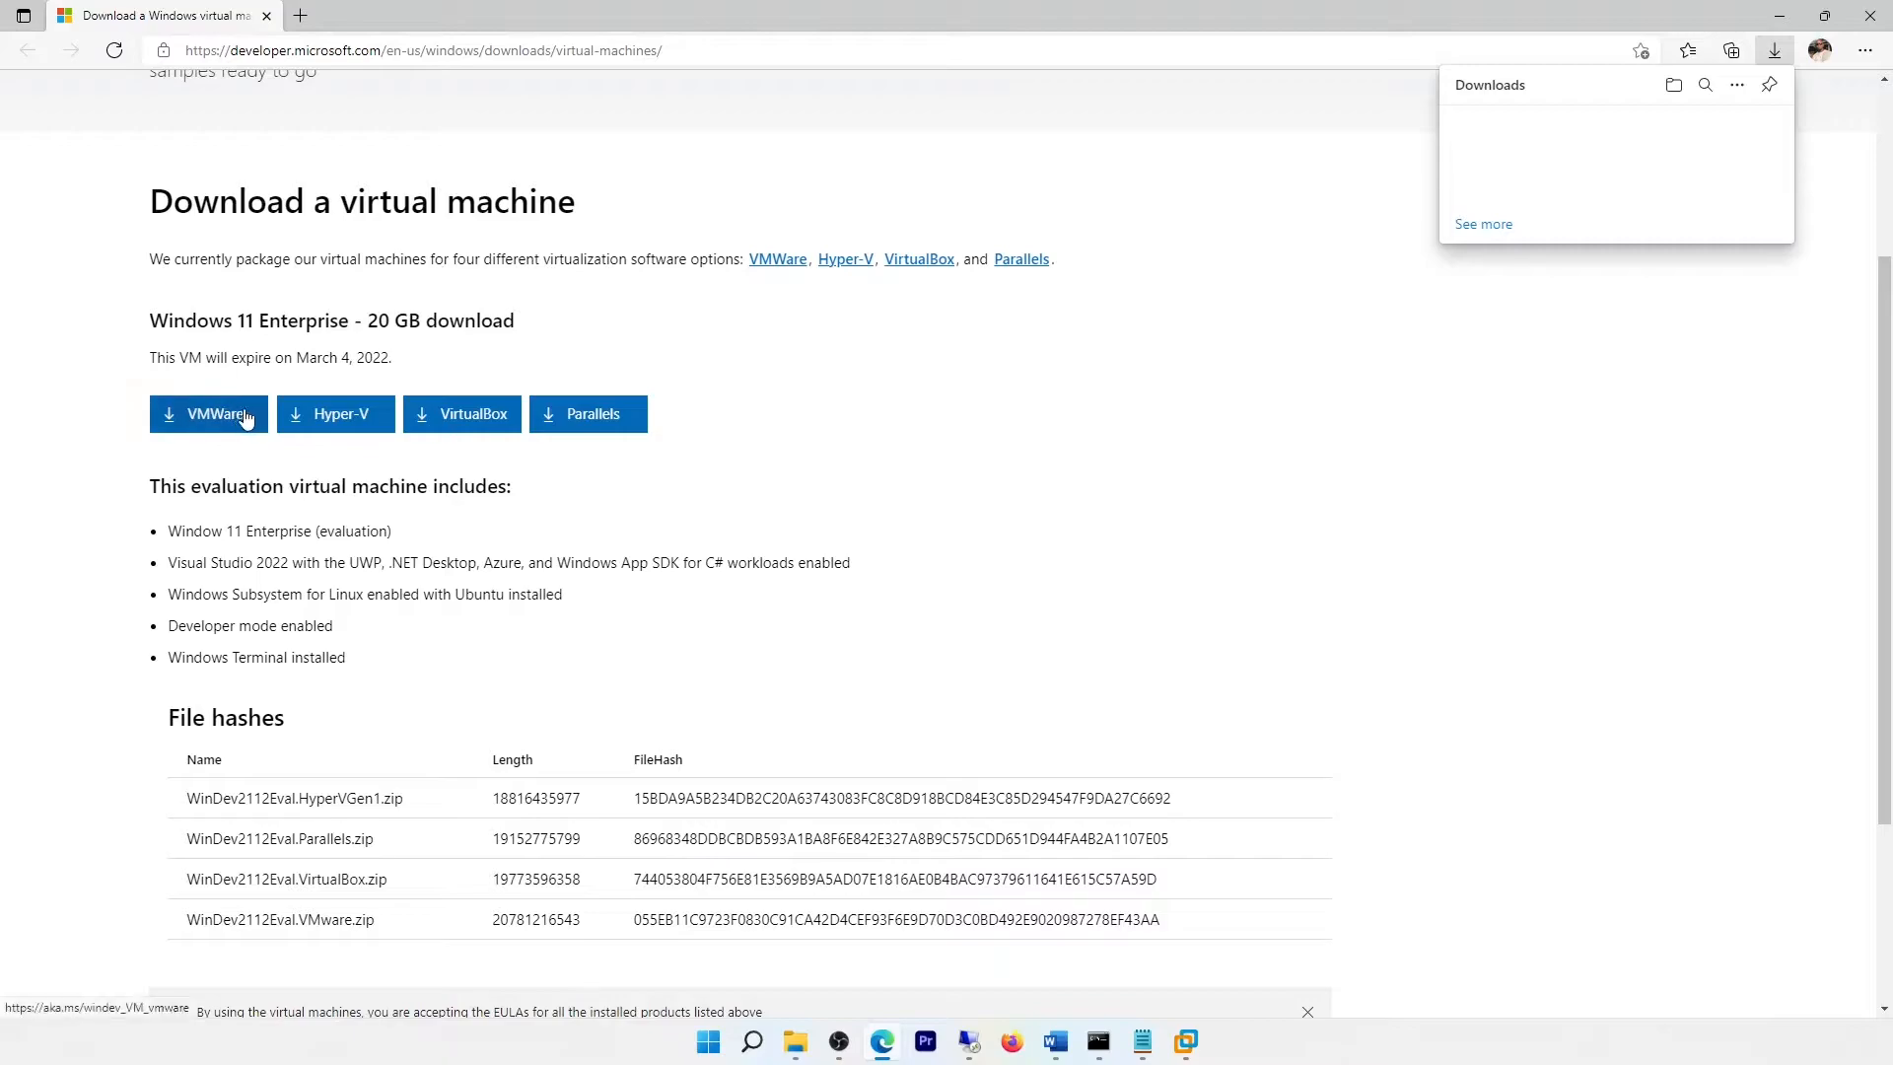
Switch to File Explorer and locate WinDev2112Eval.VMware.zip in C:\temp\Windows 11 virtual machine from Microsoft
left_click(797, 1042)
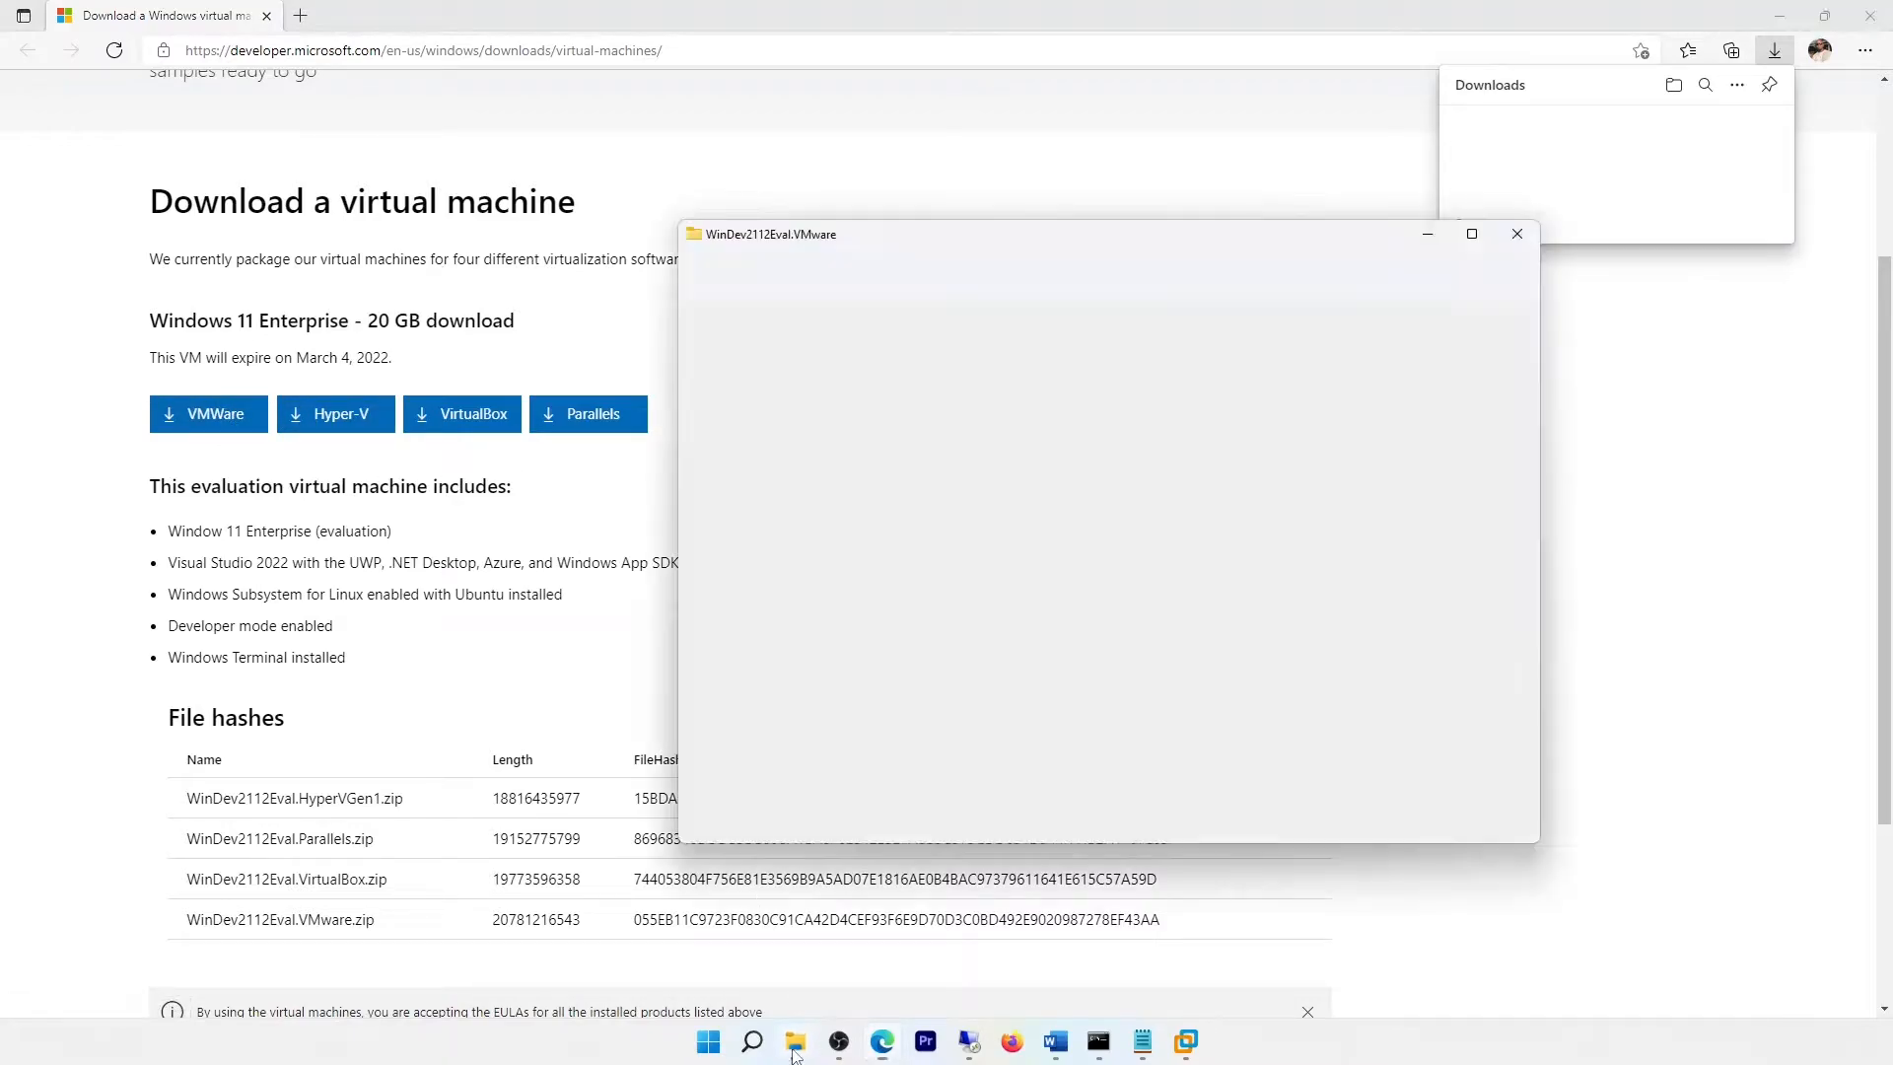
left_click(1470, 233)
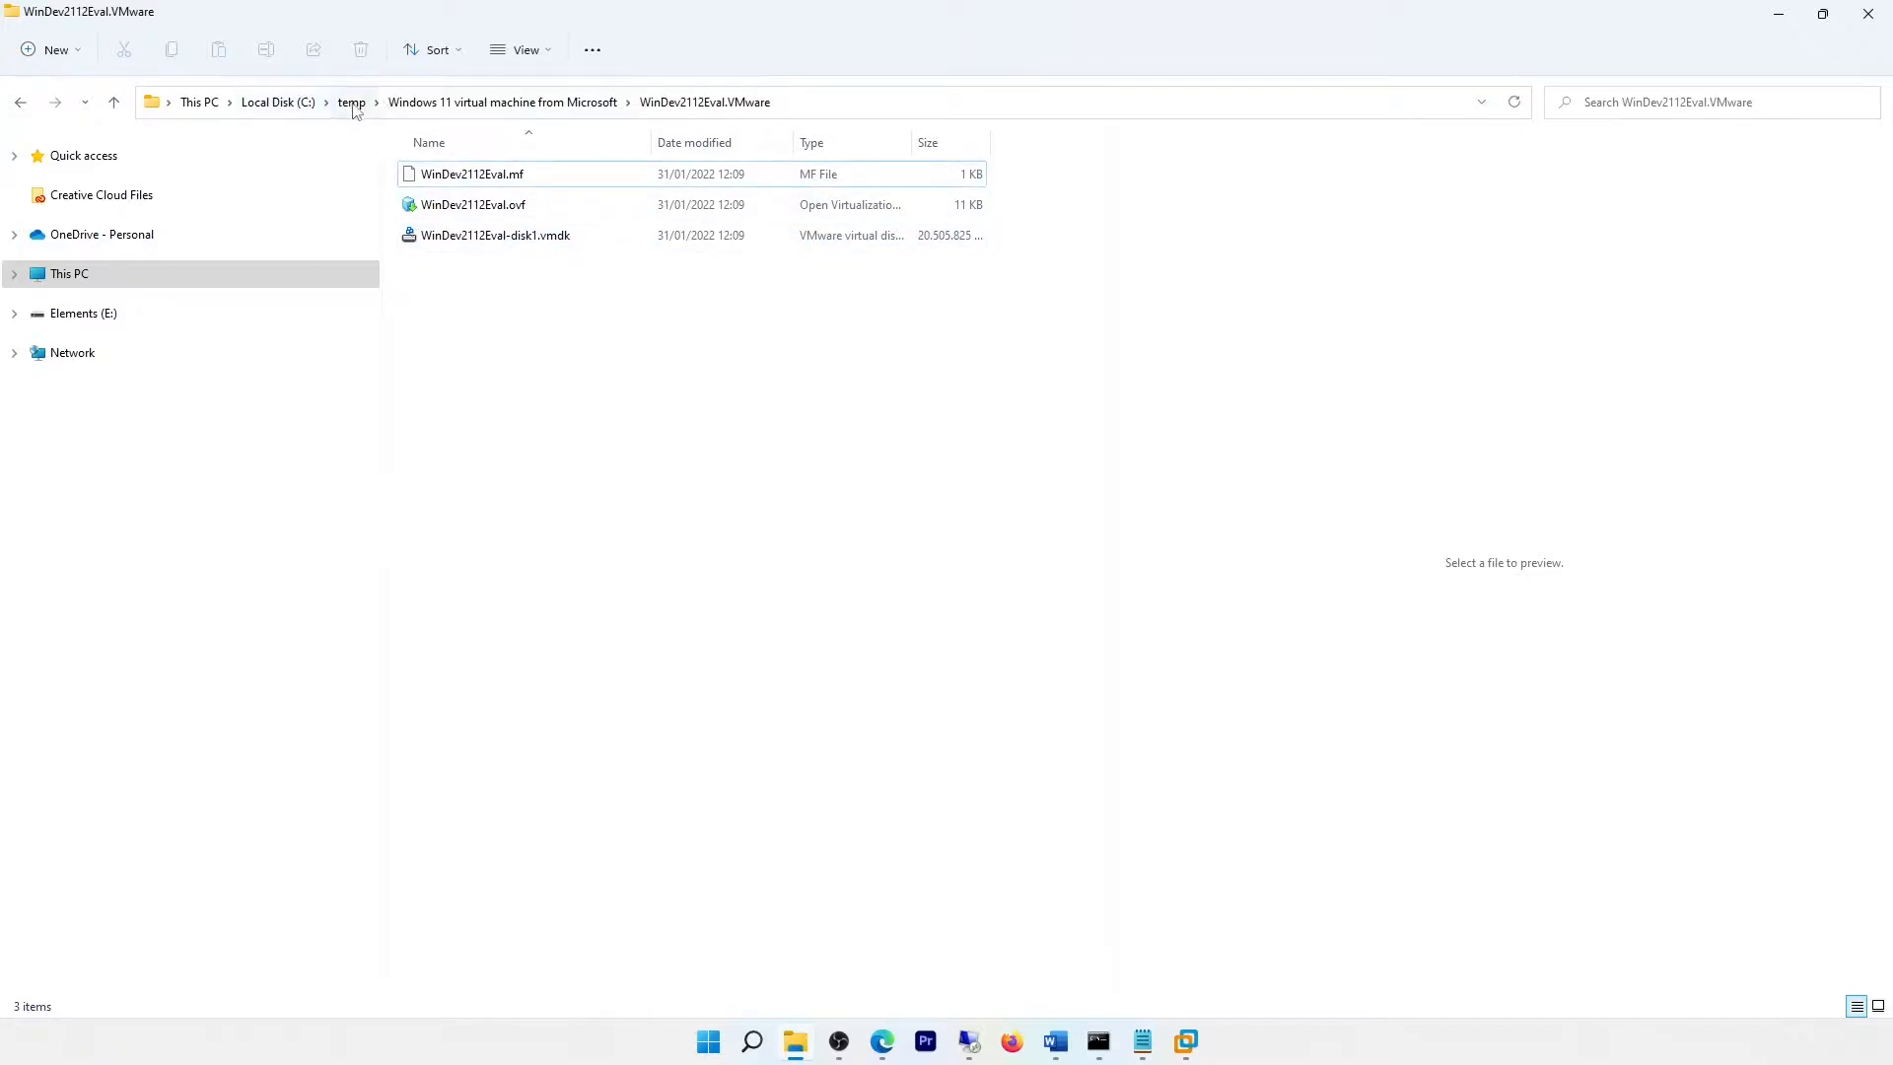
left_click(443, 102)
left_click(497, 209)
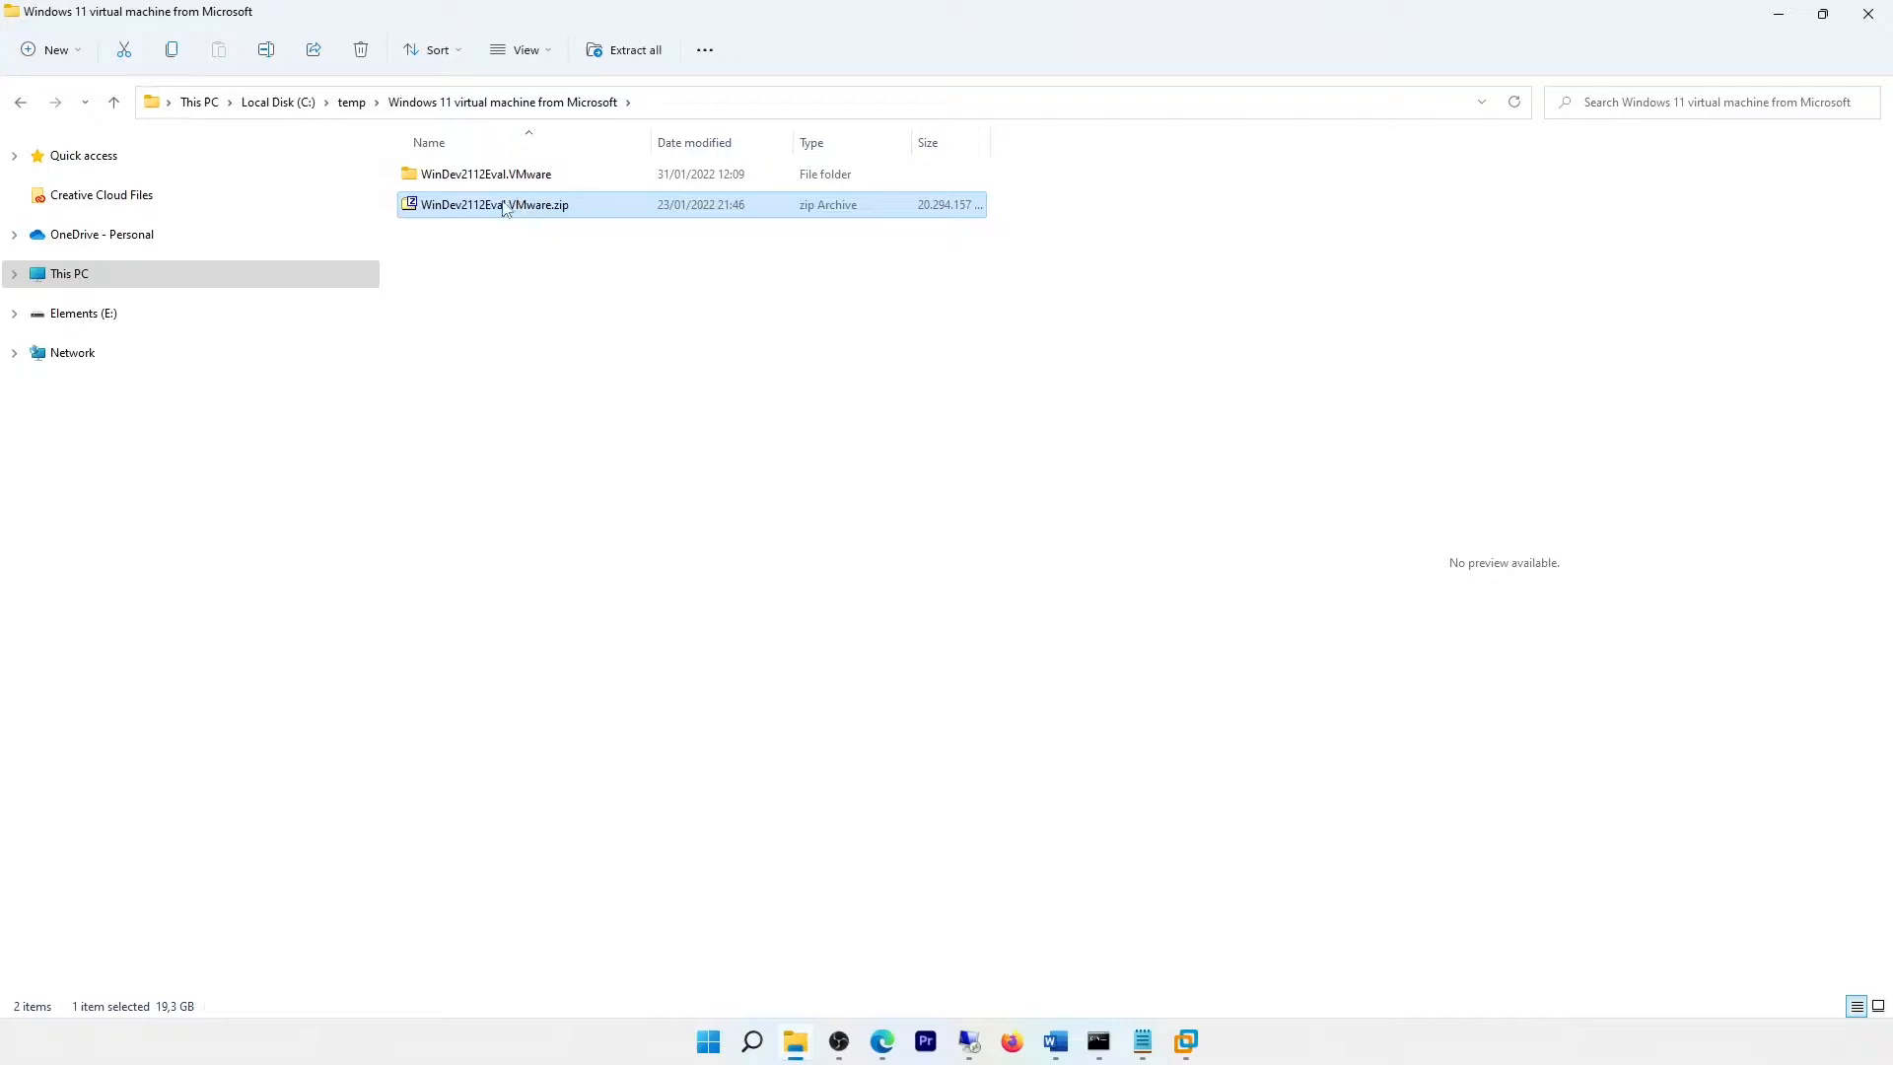
Check the properties of the extracted WinDev2112Eval.VMware folder, and open the folder to examine its files
left_click(520, 182)
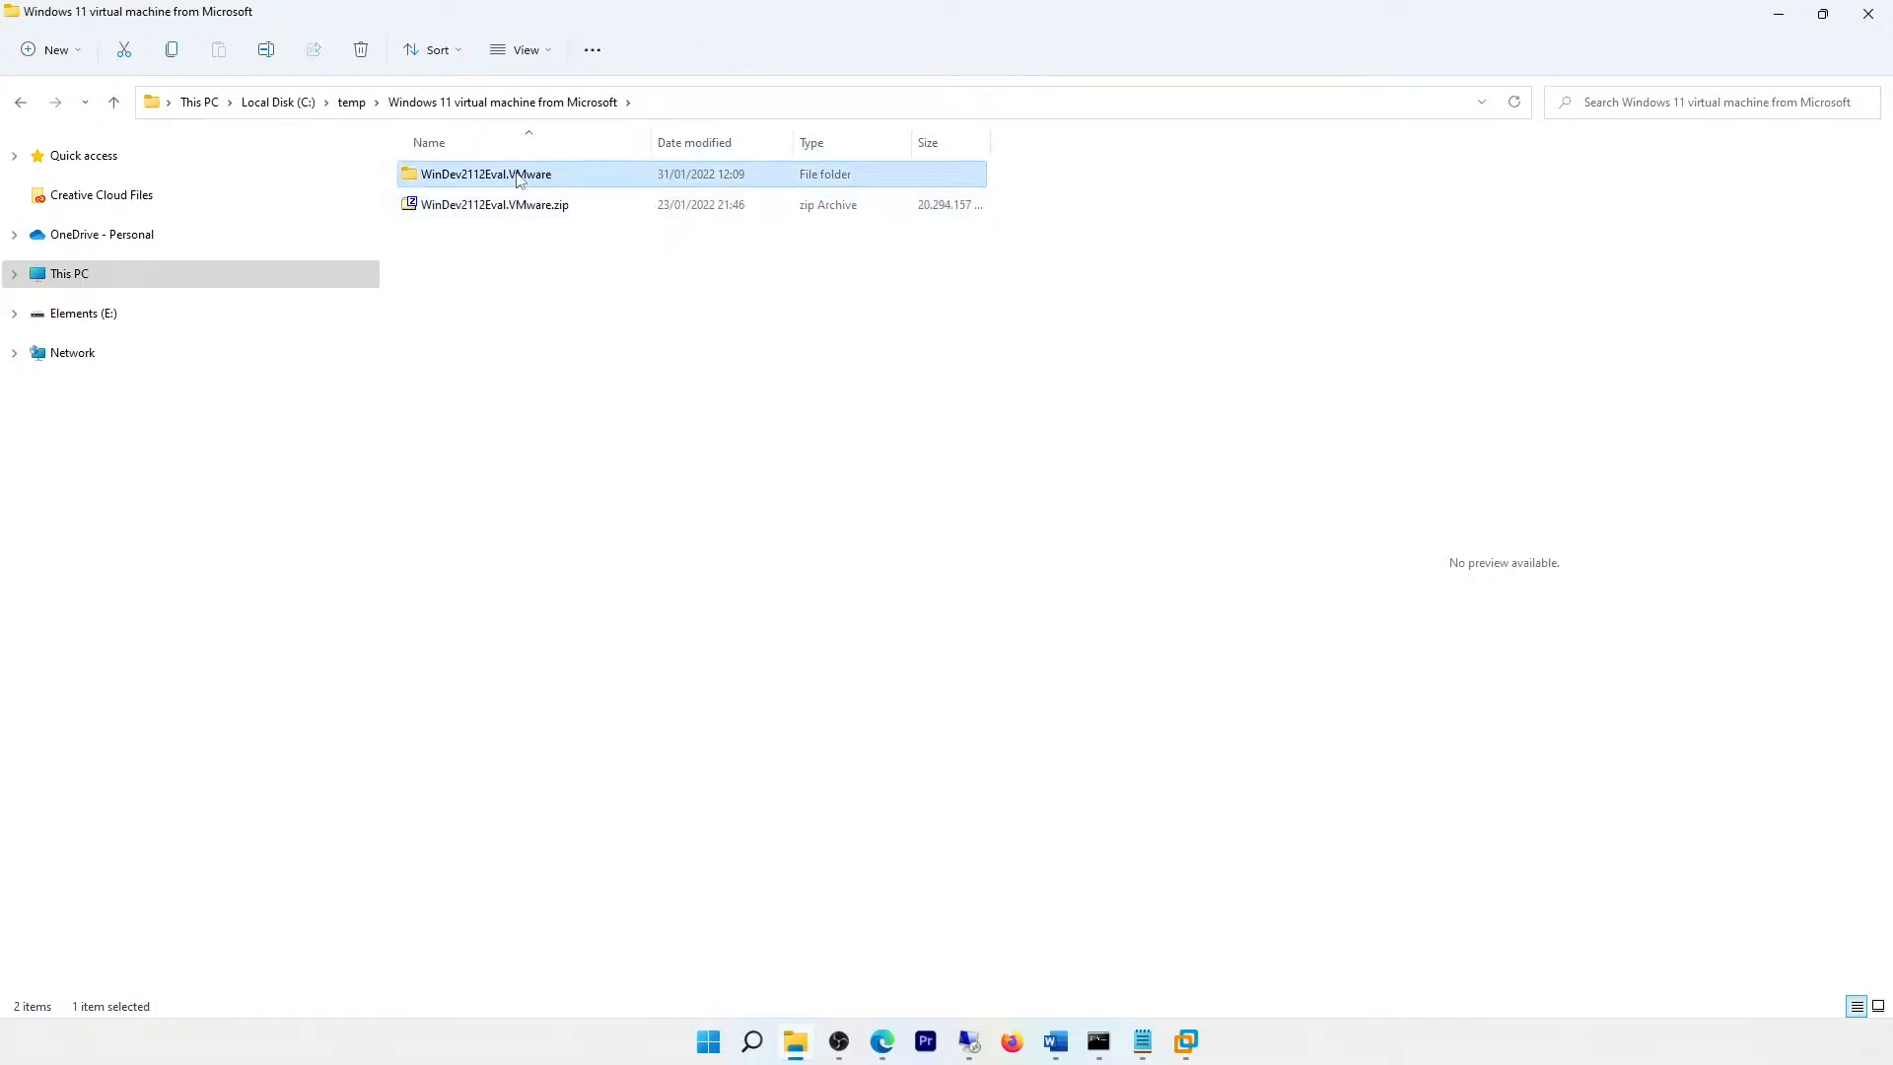
right_click(523, 178)
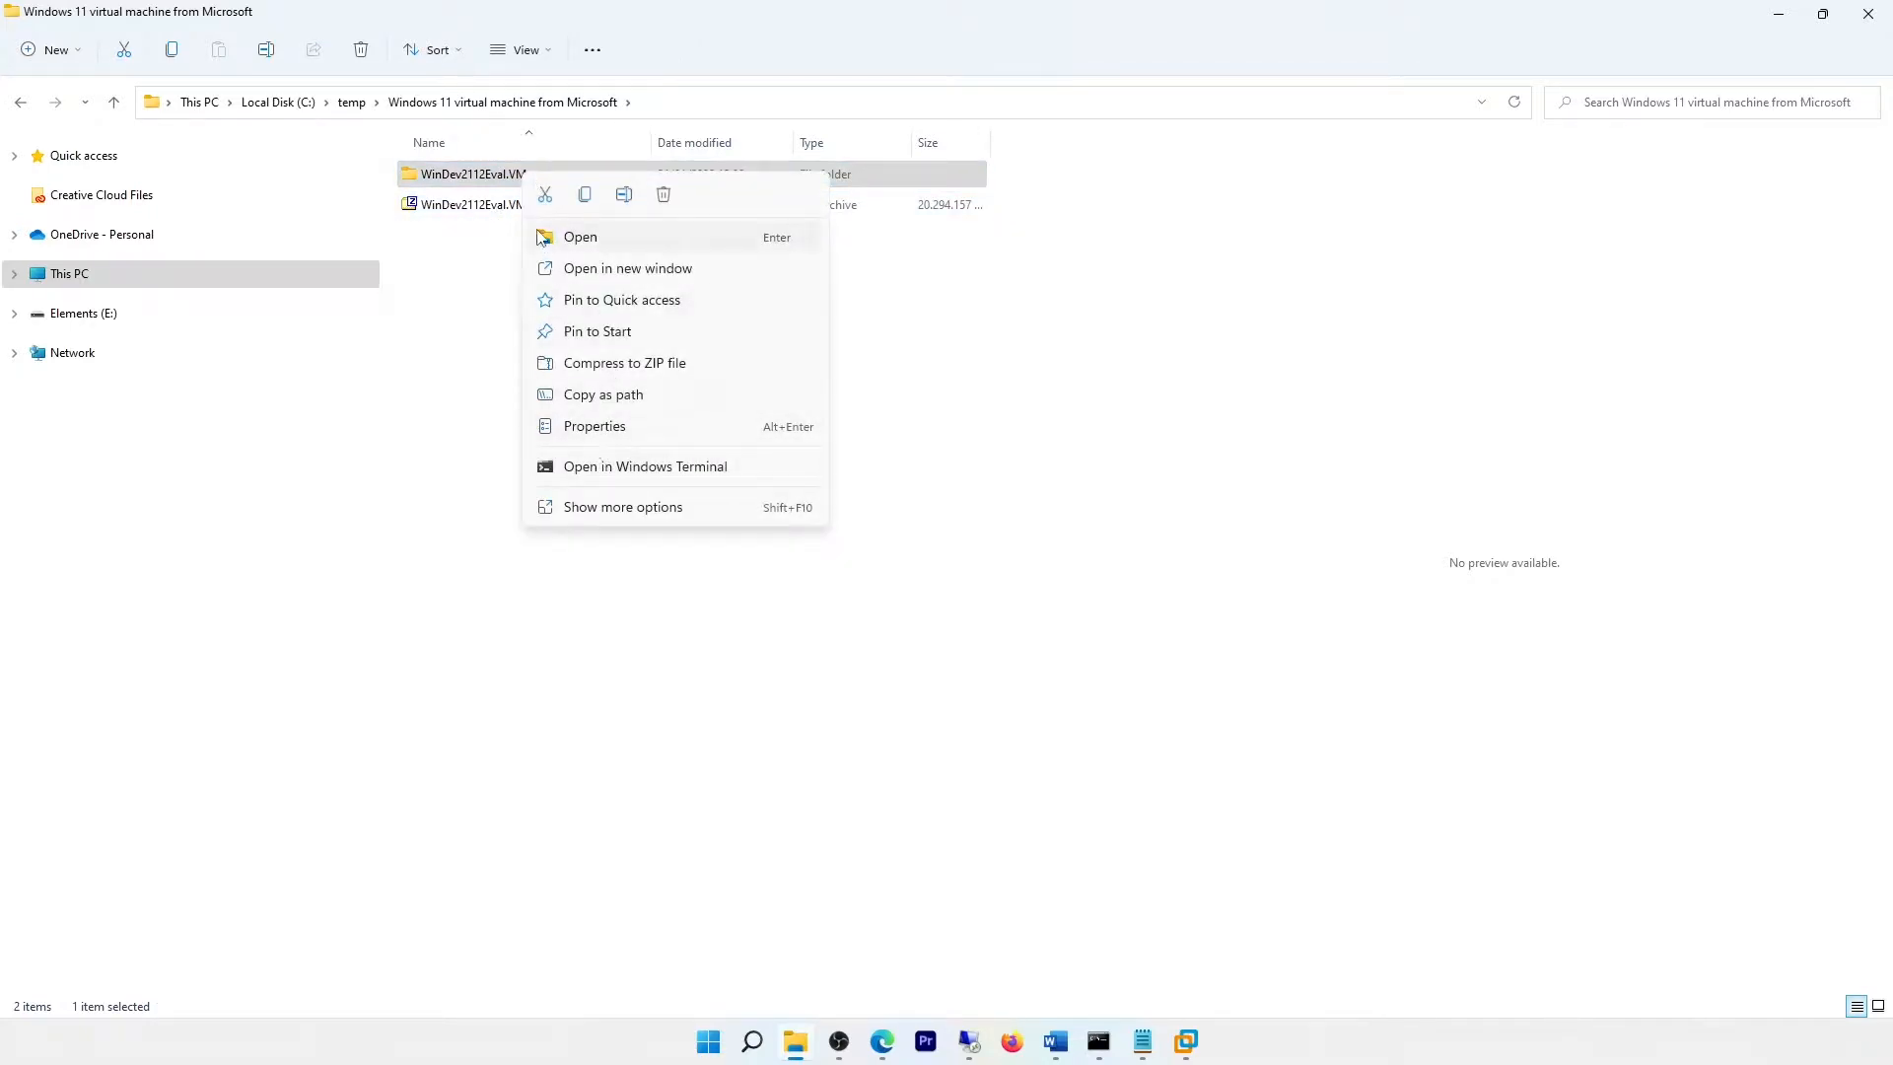
left_click(654, 507)
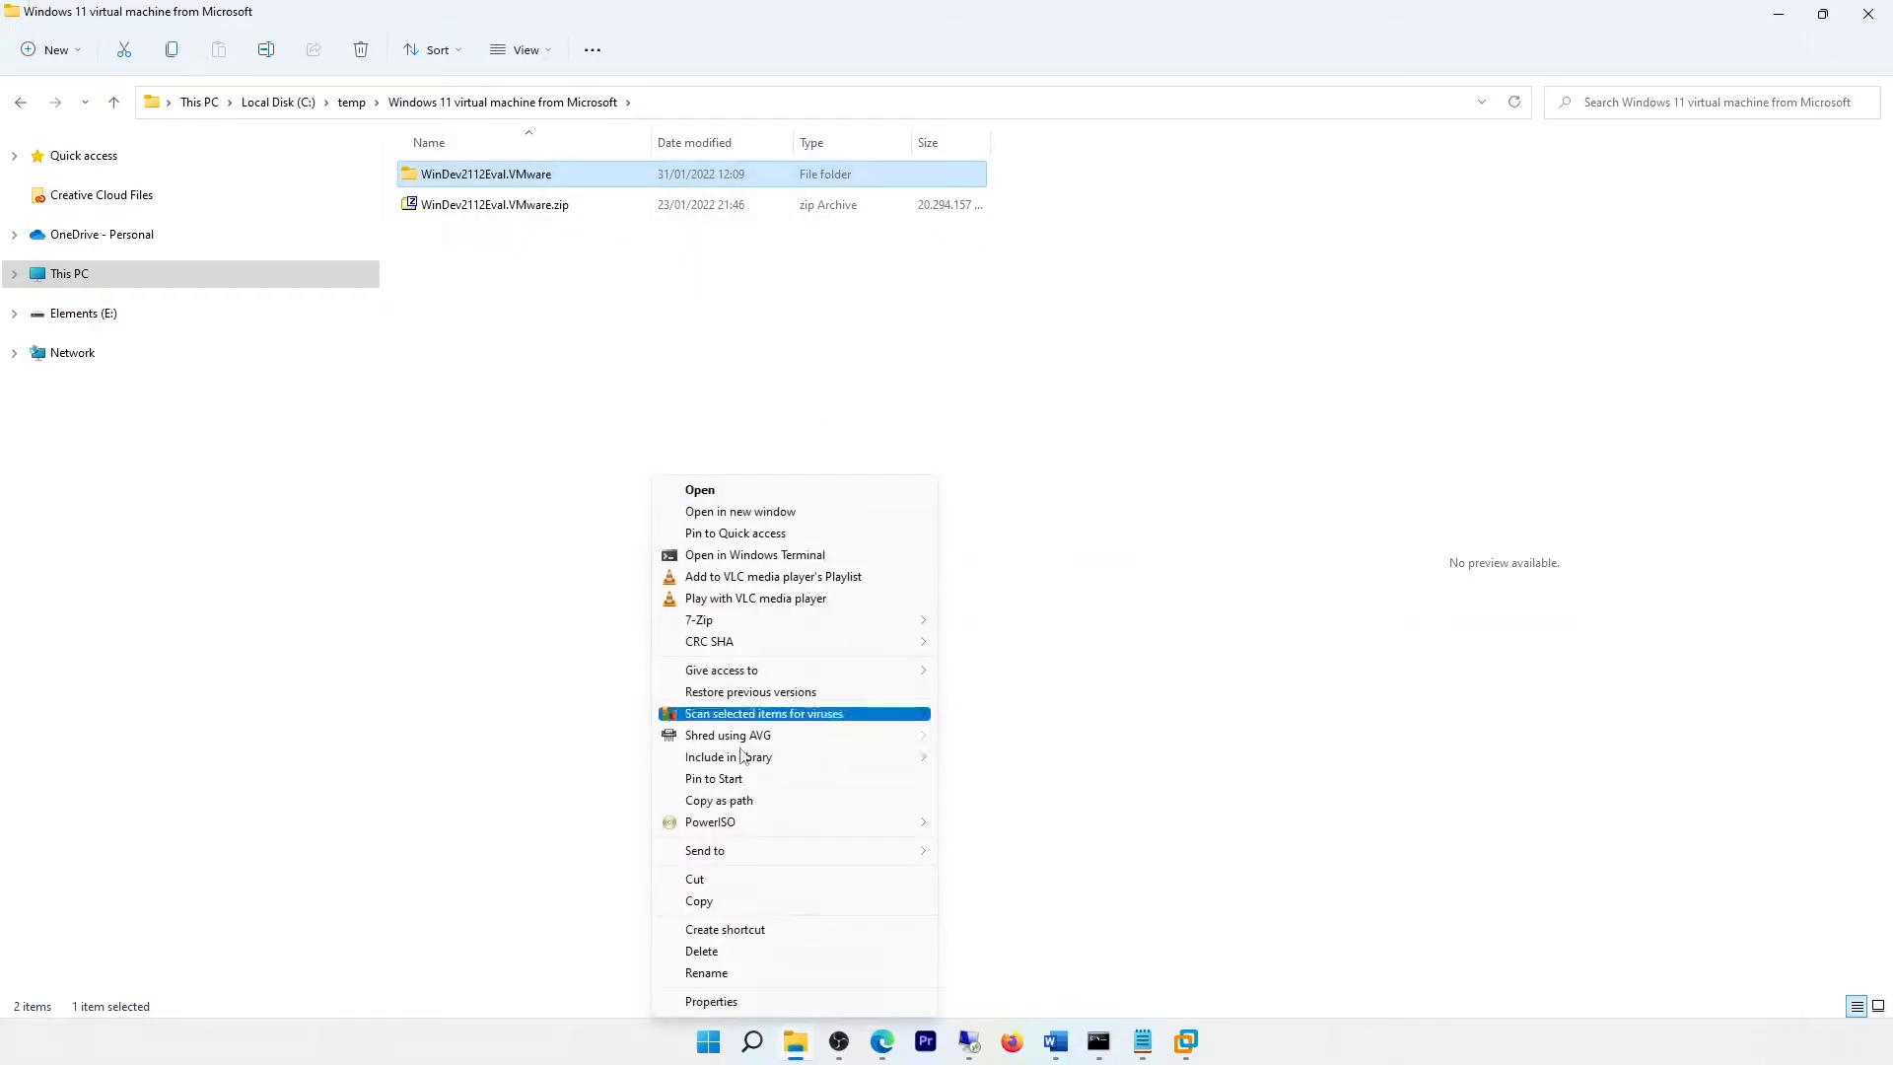
left_click(741, 1001)
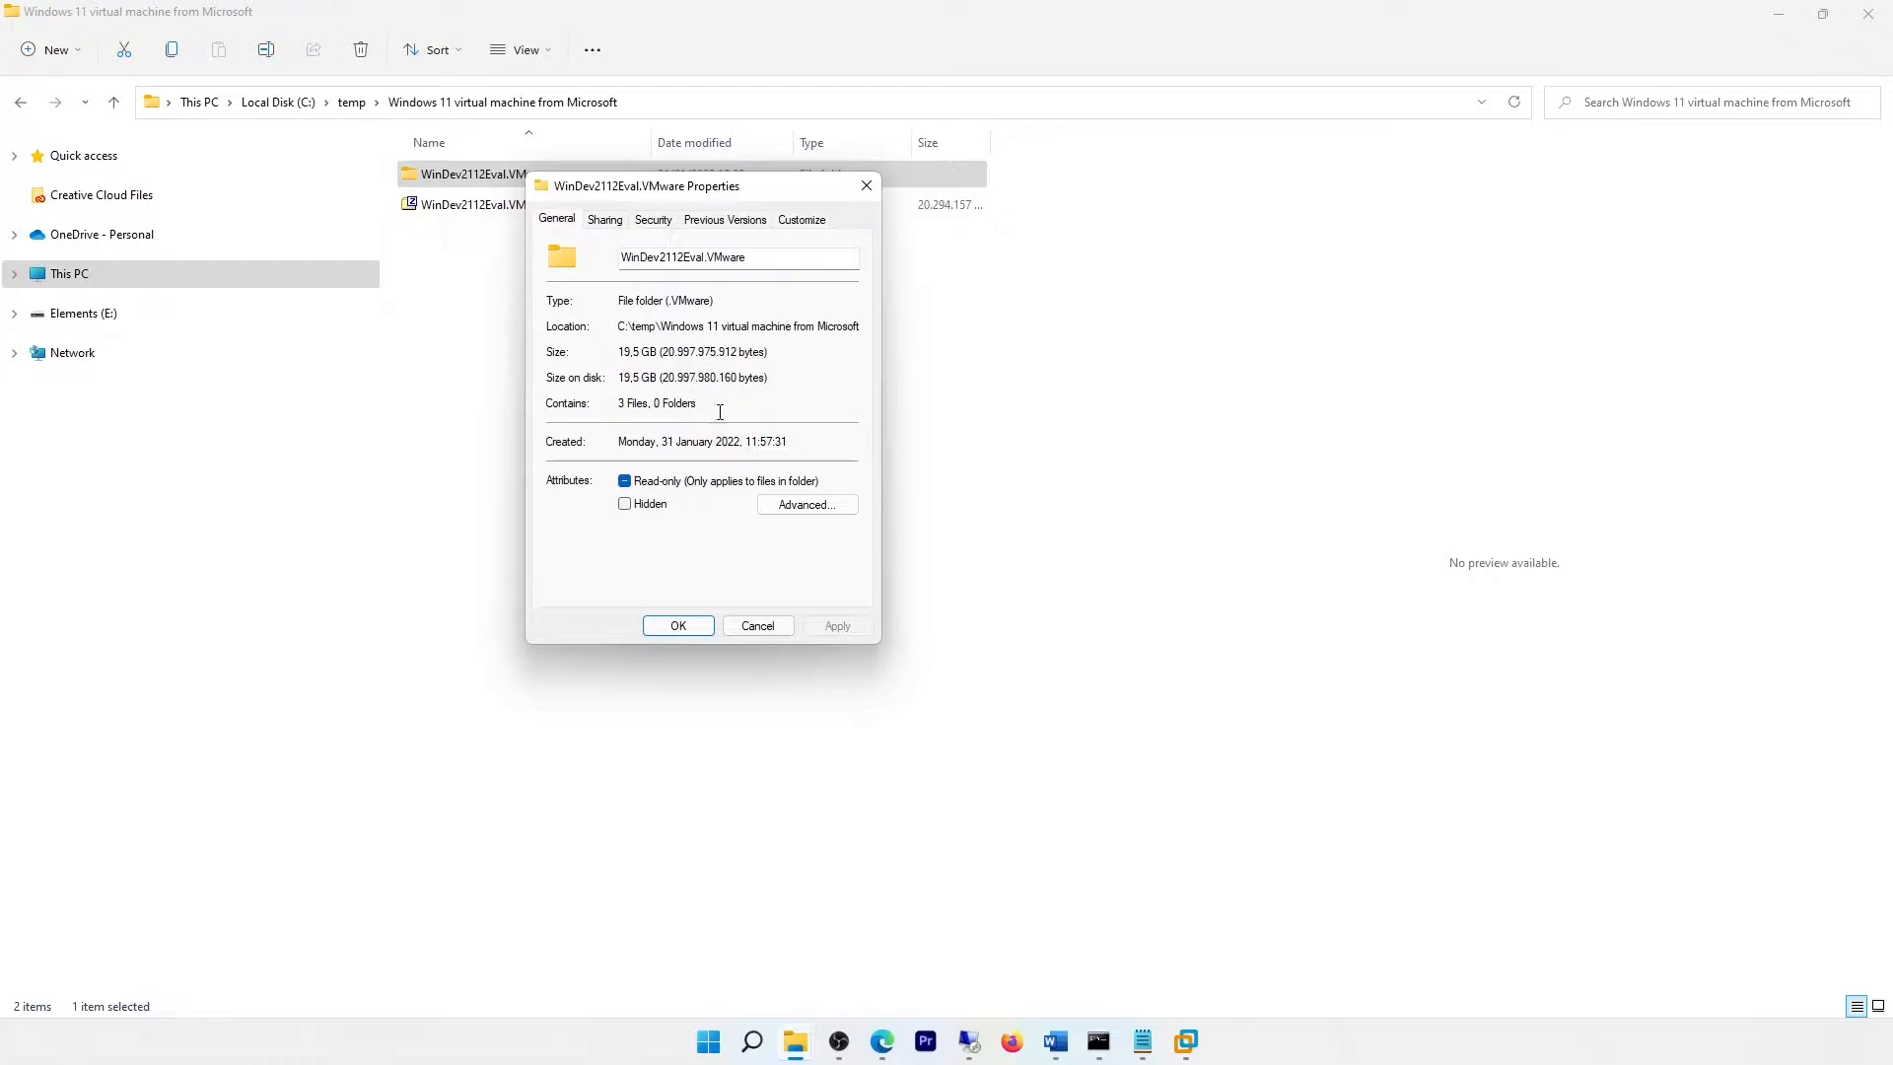
left_click(758, 625)
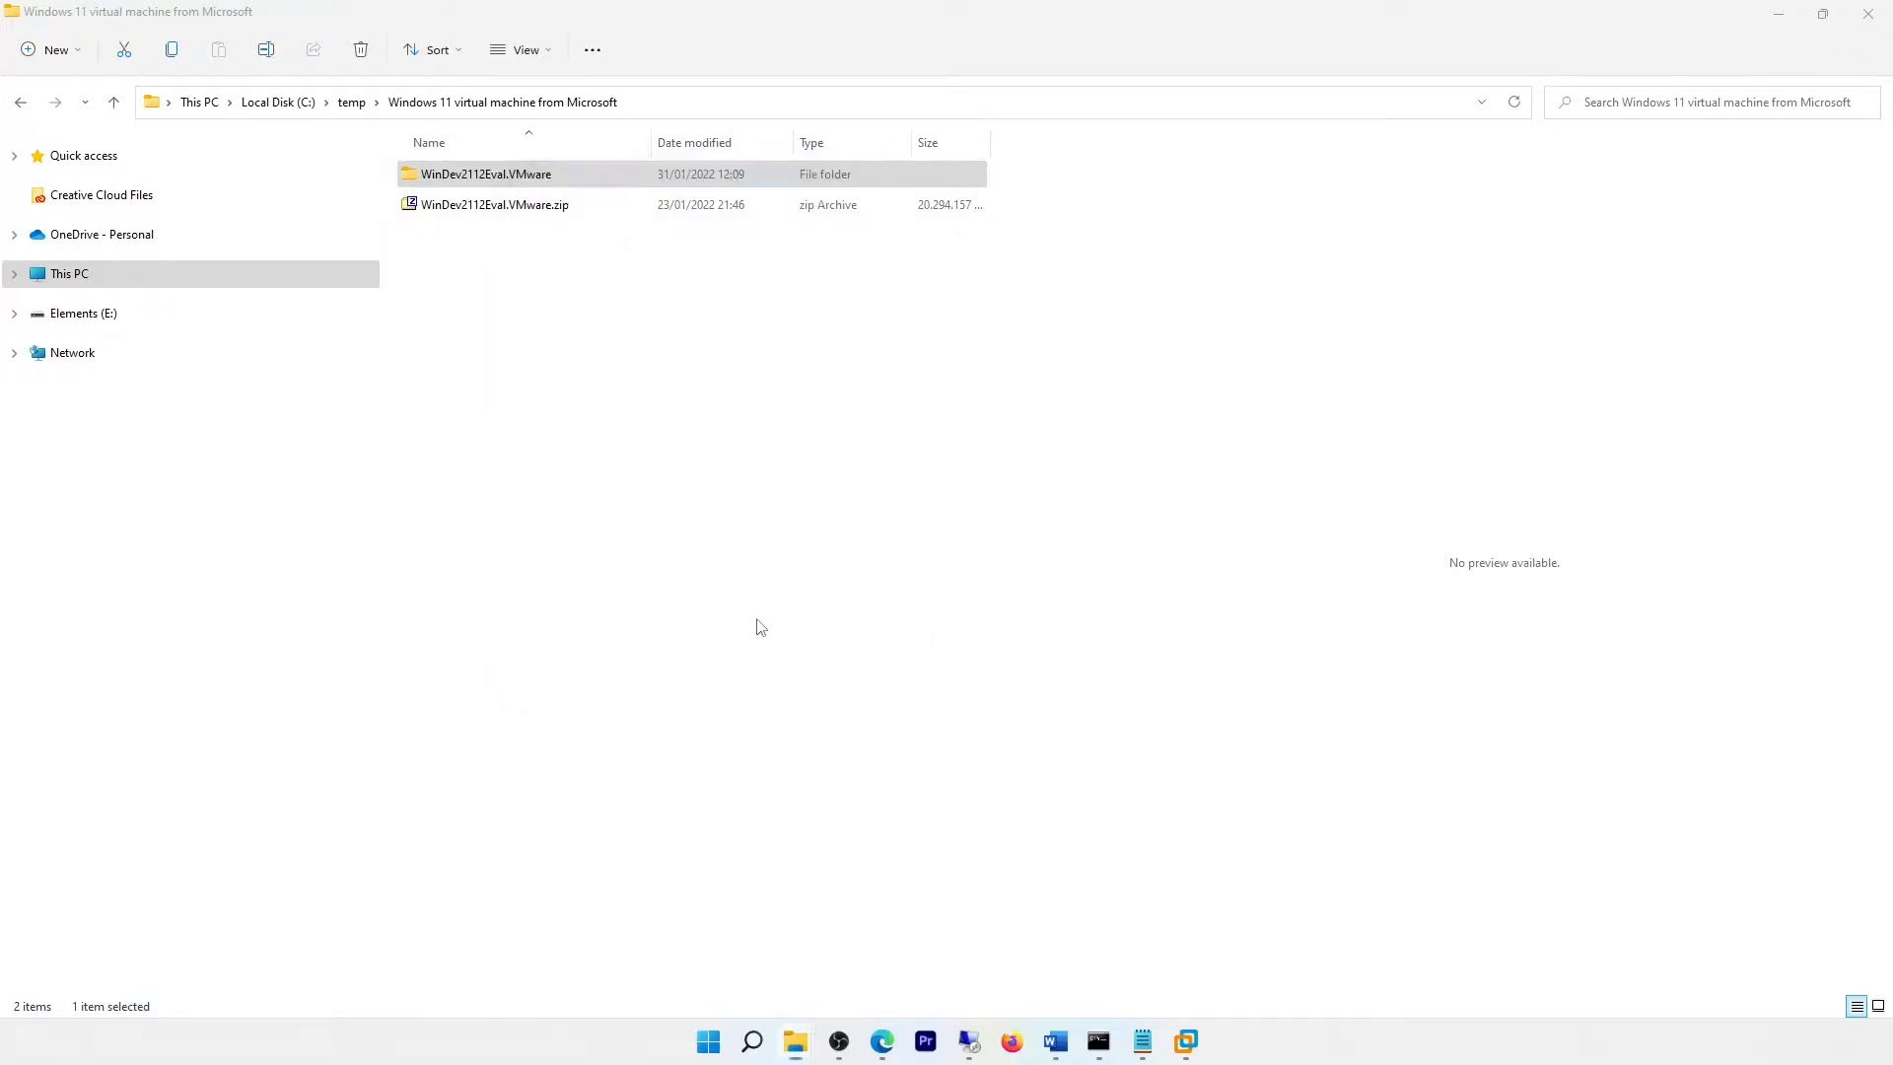
double_click(505, 183)
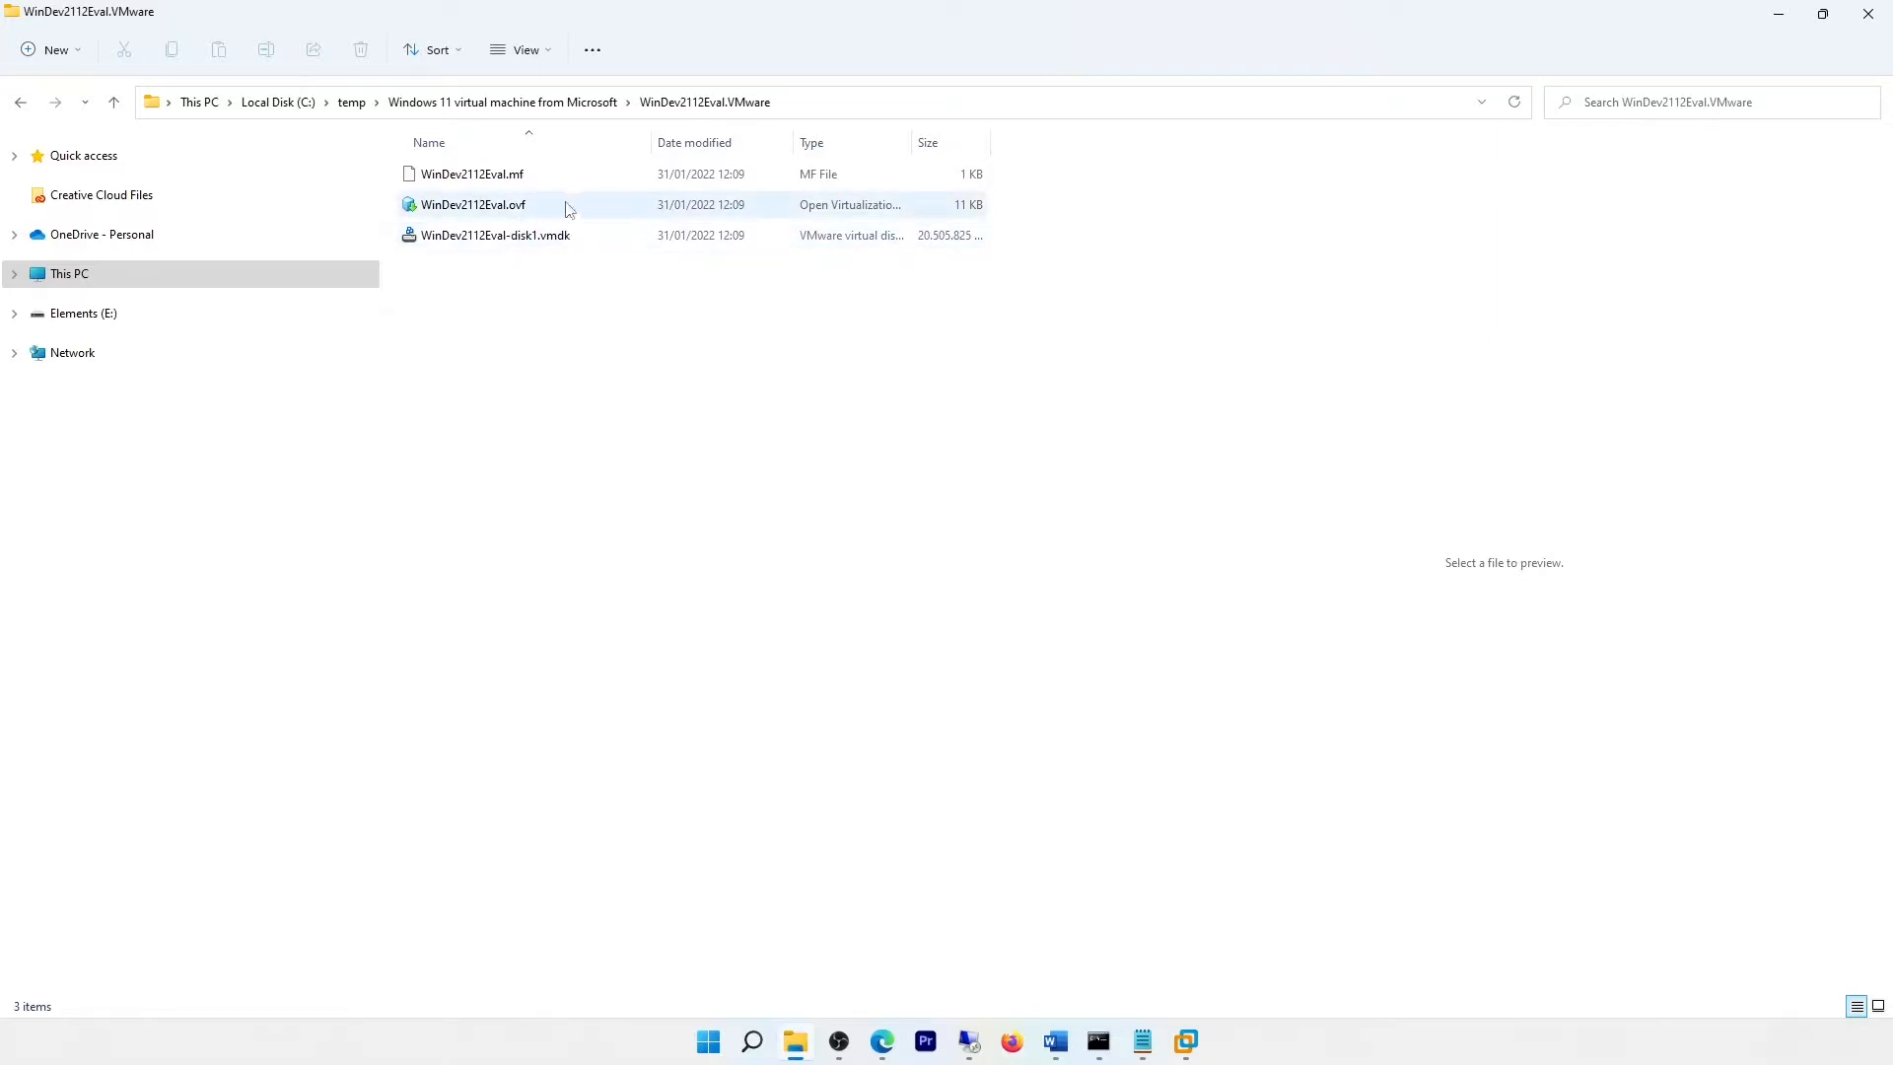
mouse_move(525, 244)
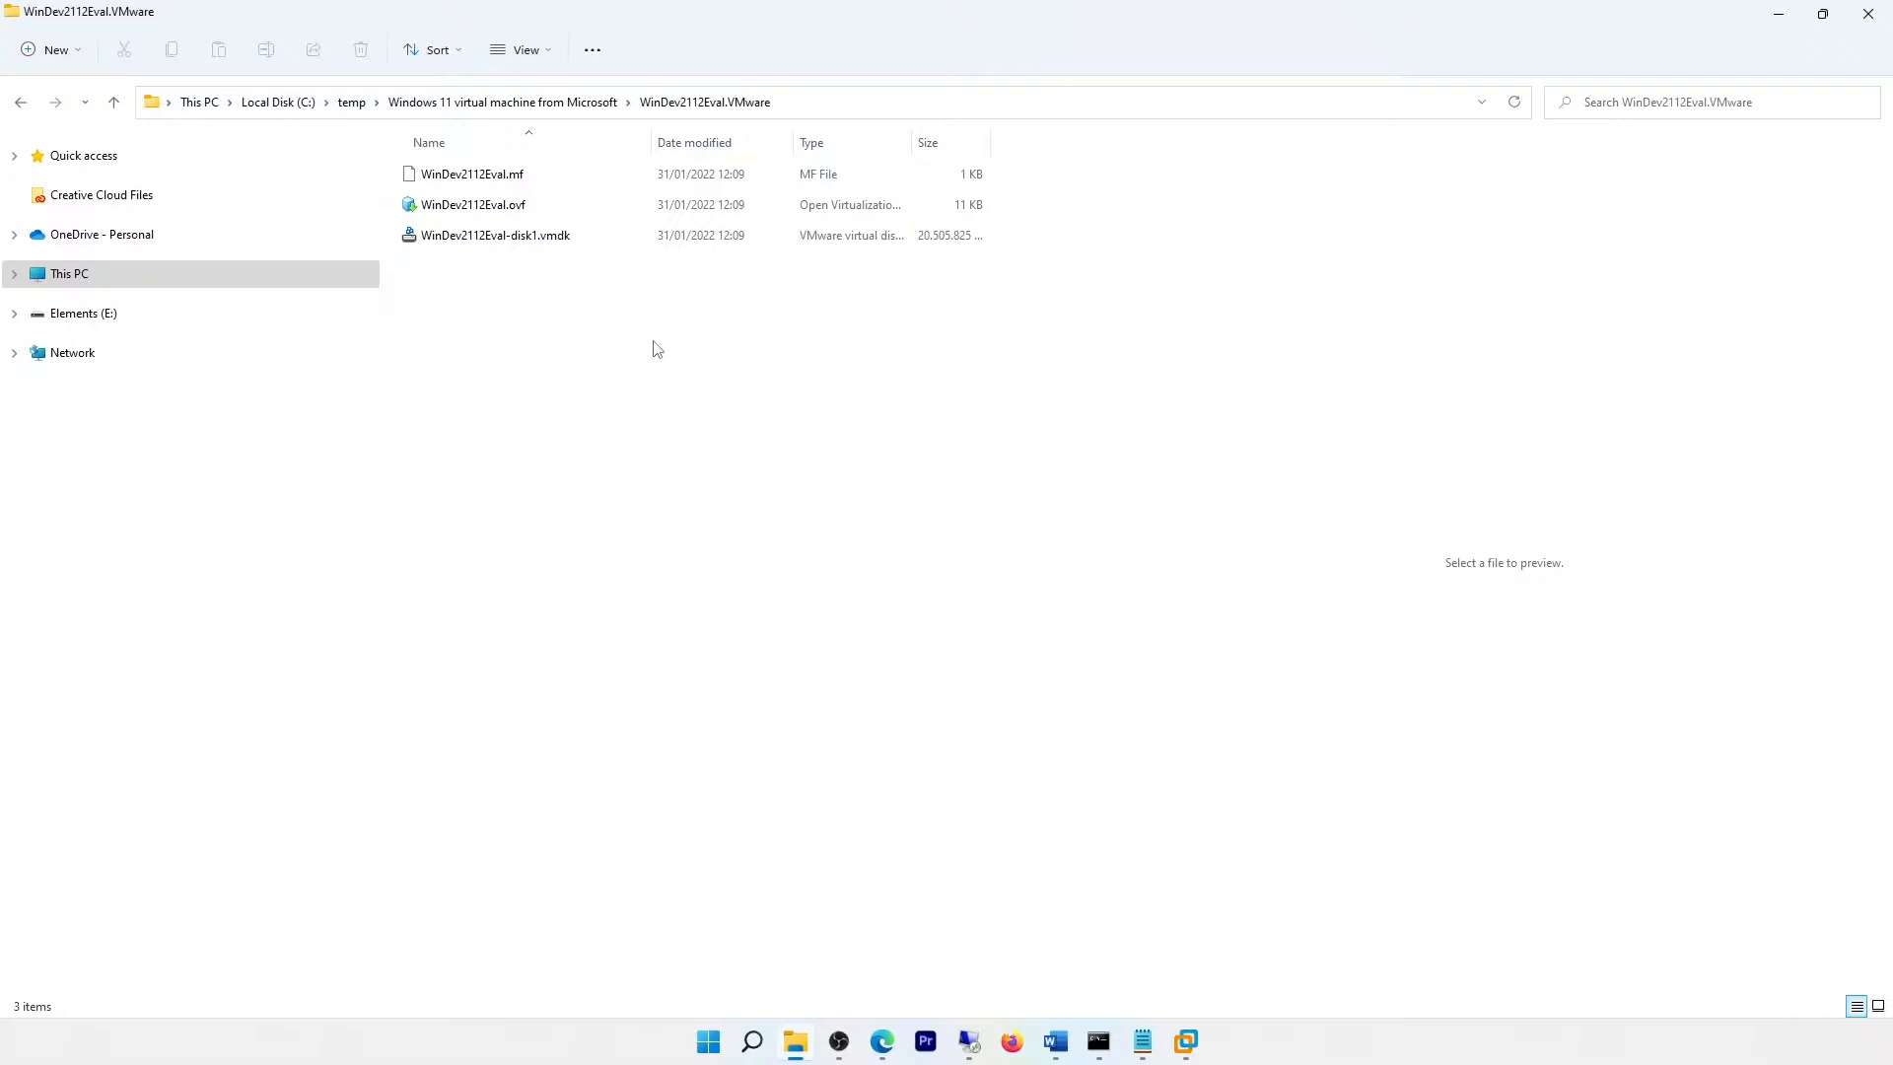
Switch to VMware Workstation and open WinDev2112Eval.ovf from the WinDev2112Eval.VMware folder in C:\temp\Windows 11 virtual machine from Microsoft
left_click(1184, 1045)
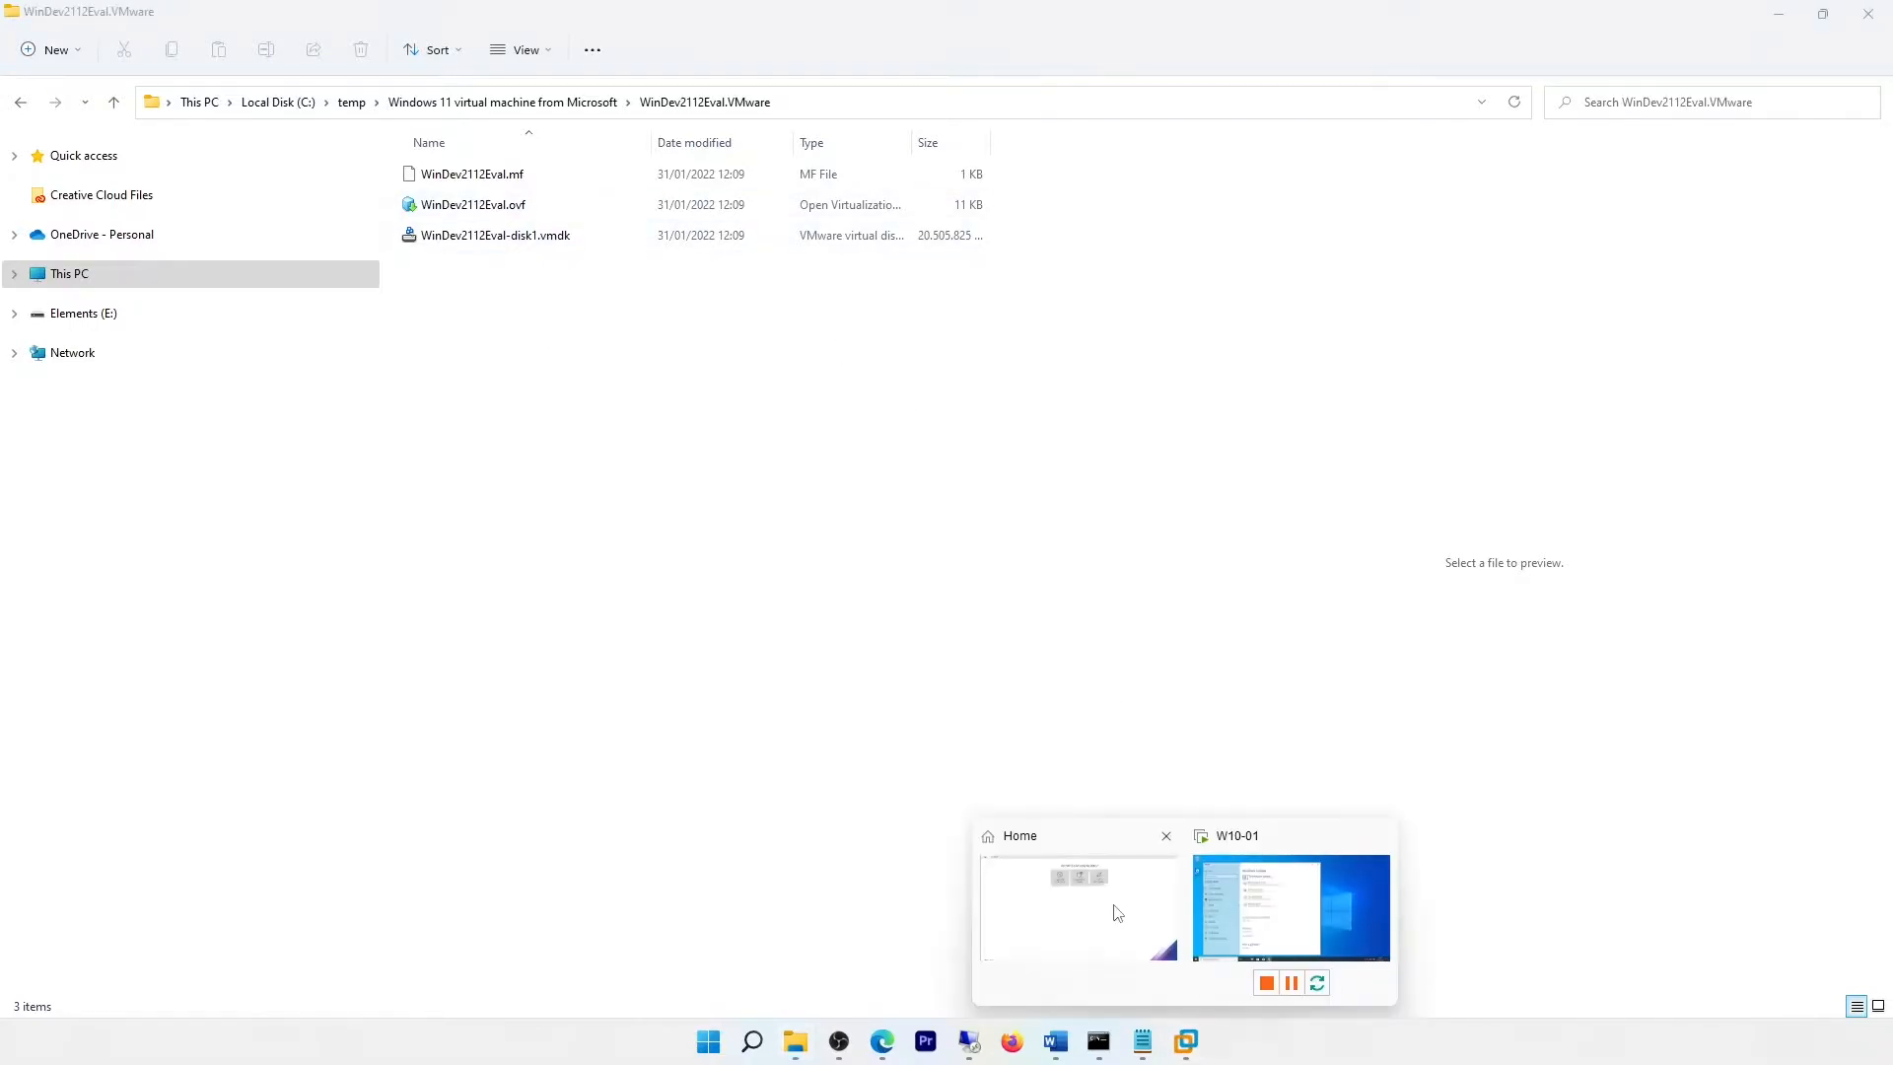
left_click(1097, 888)
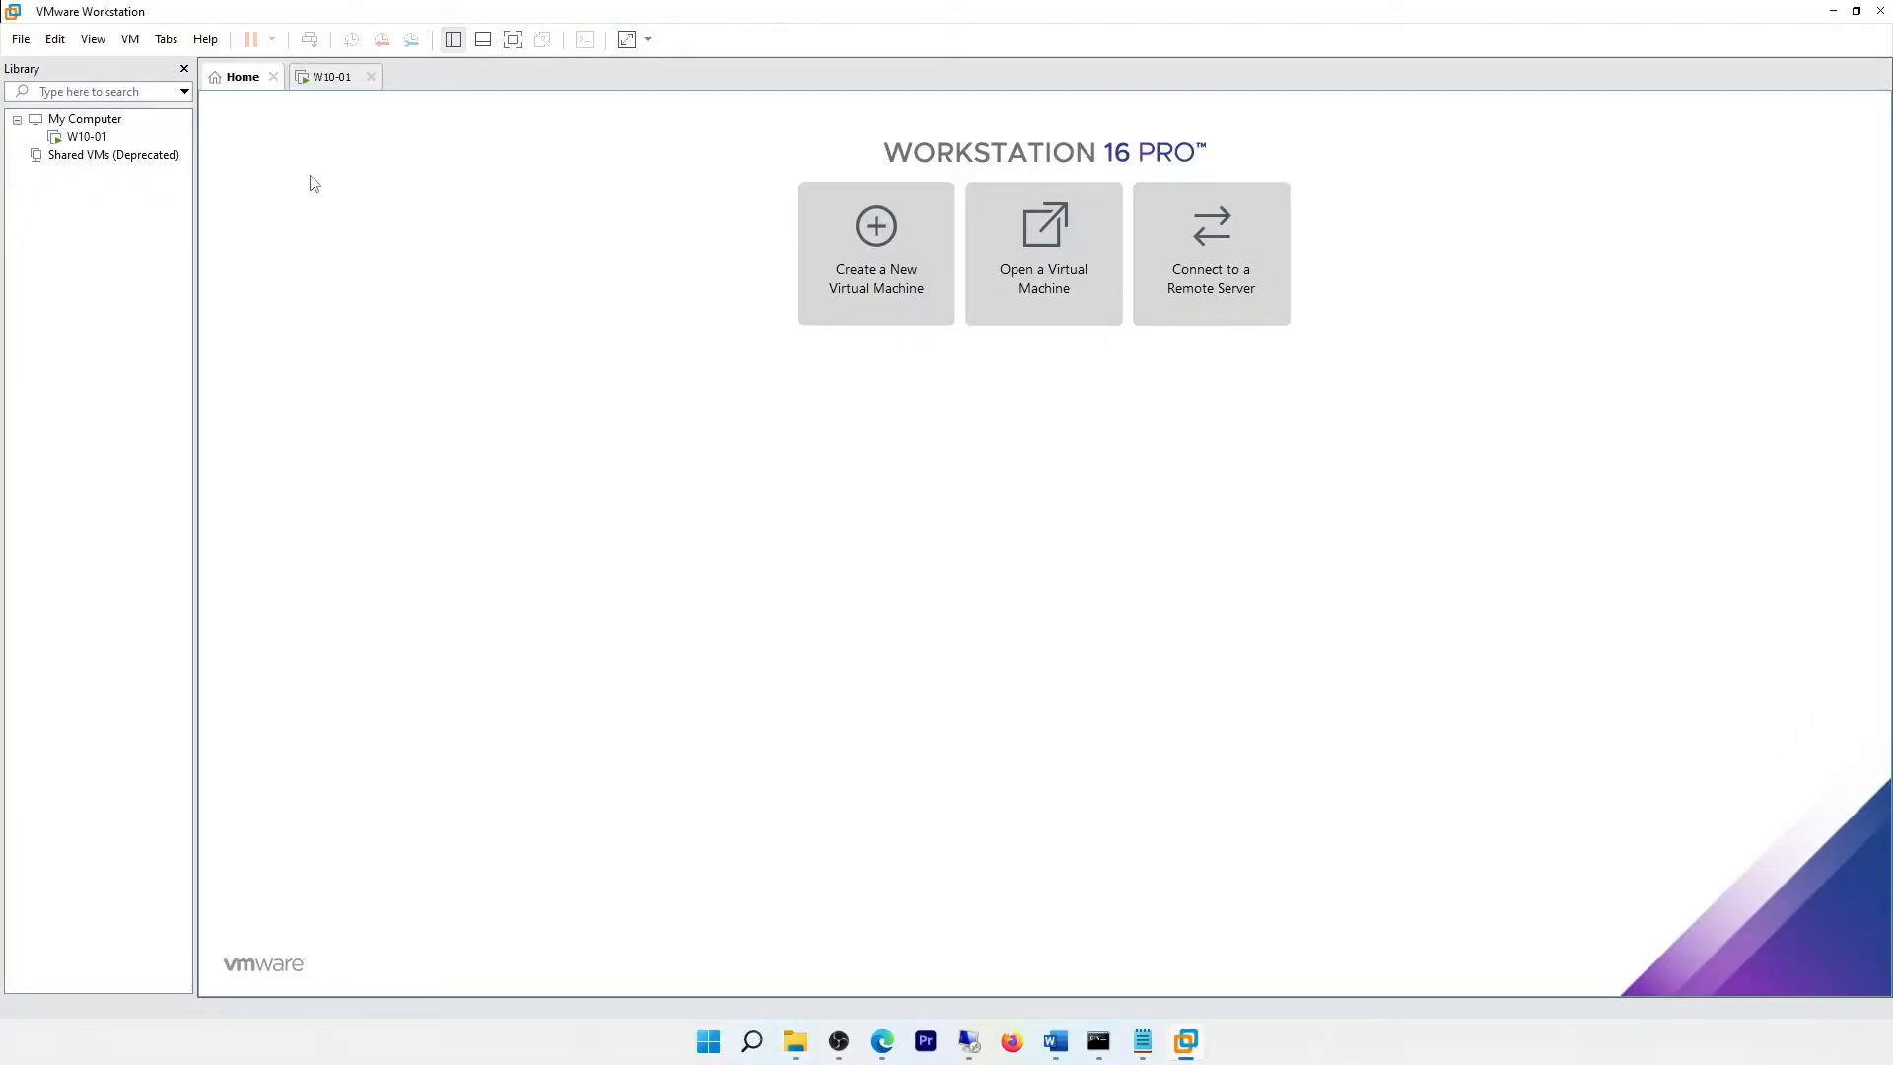
left_click(22, 41)
left_click(59, 106)
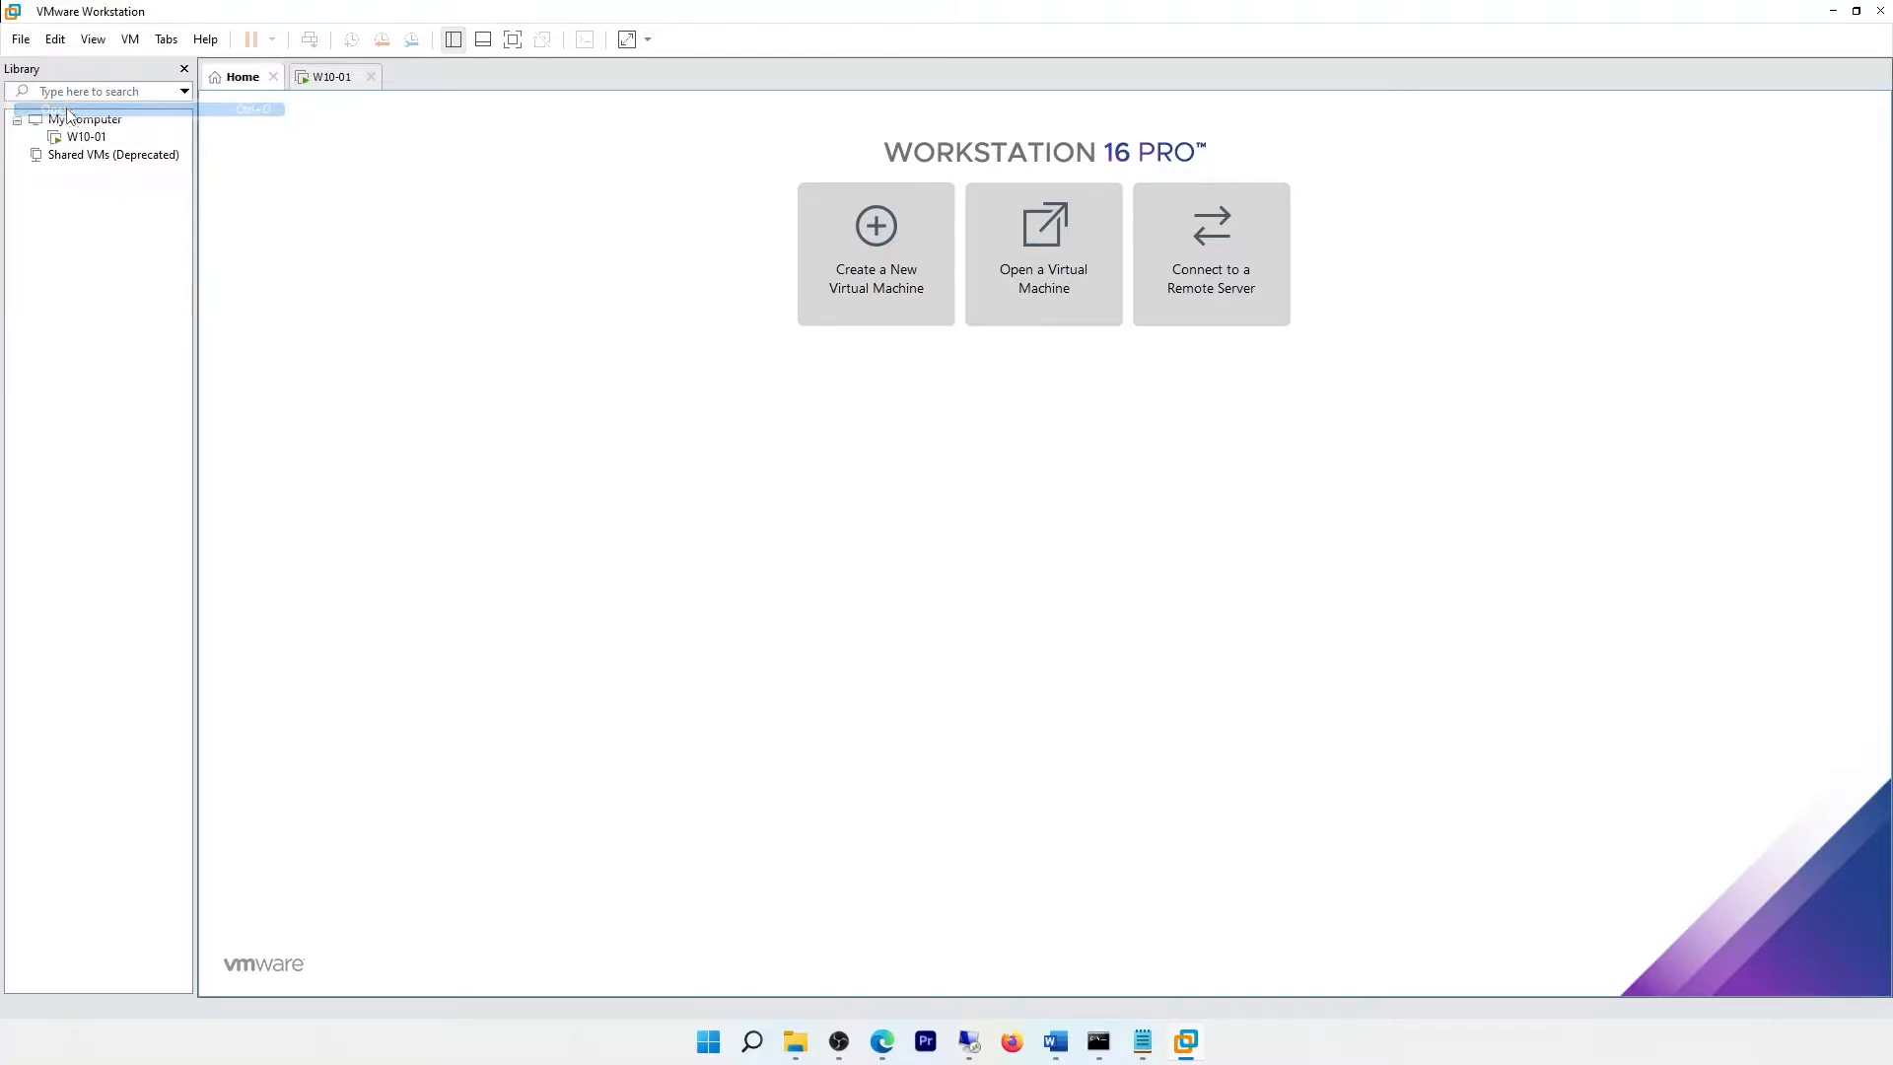
left_click(361, 81)
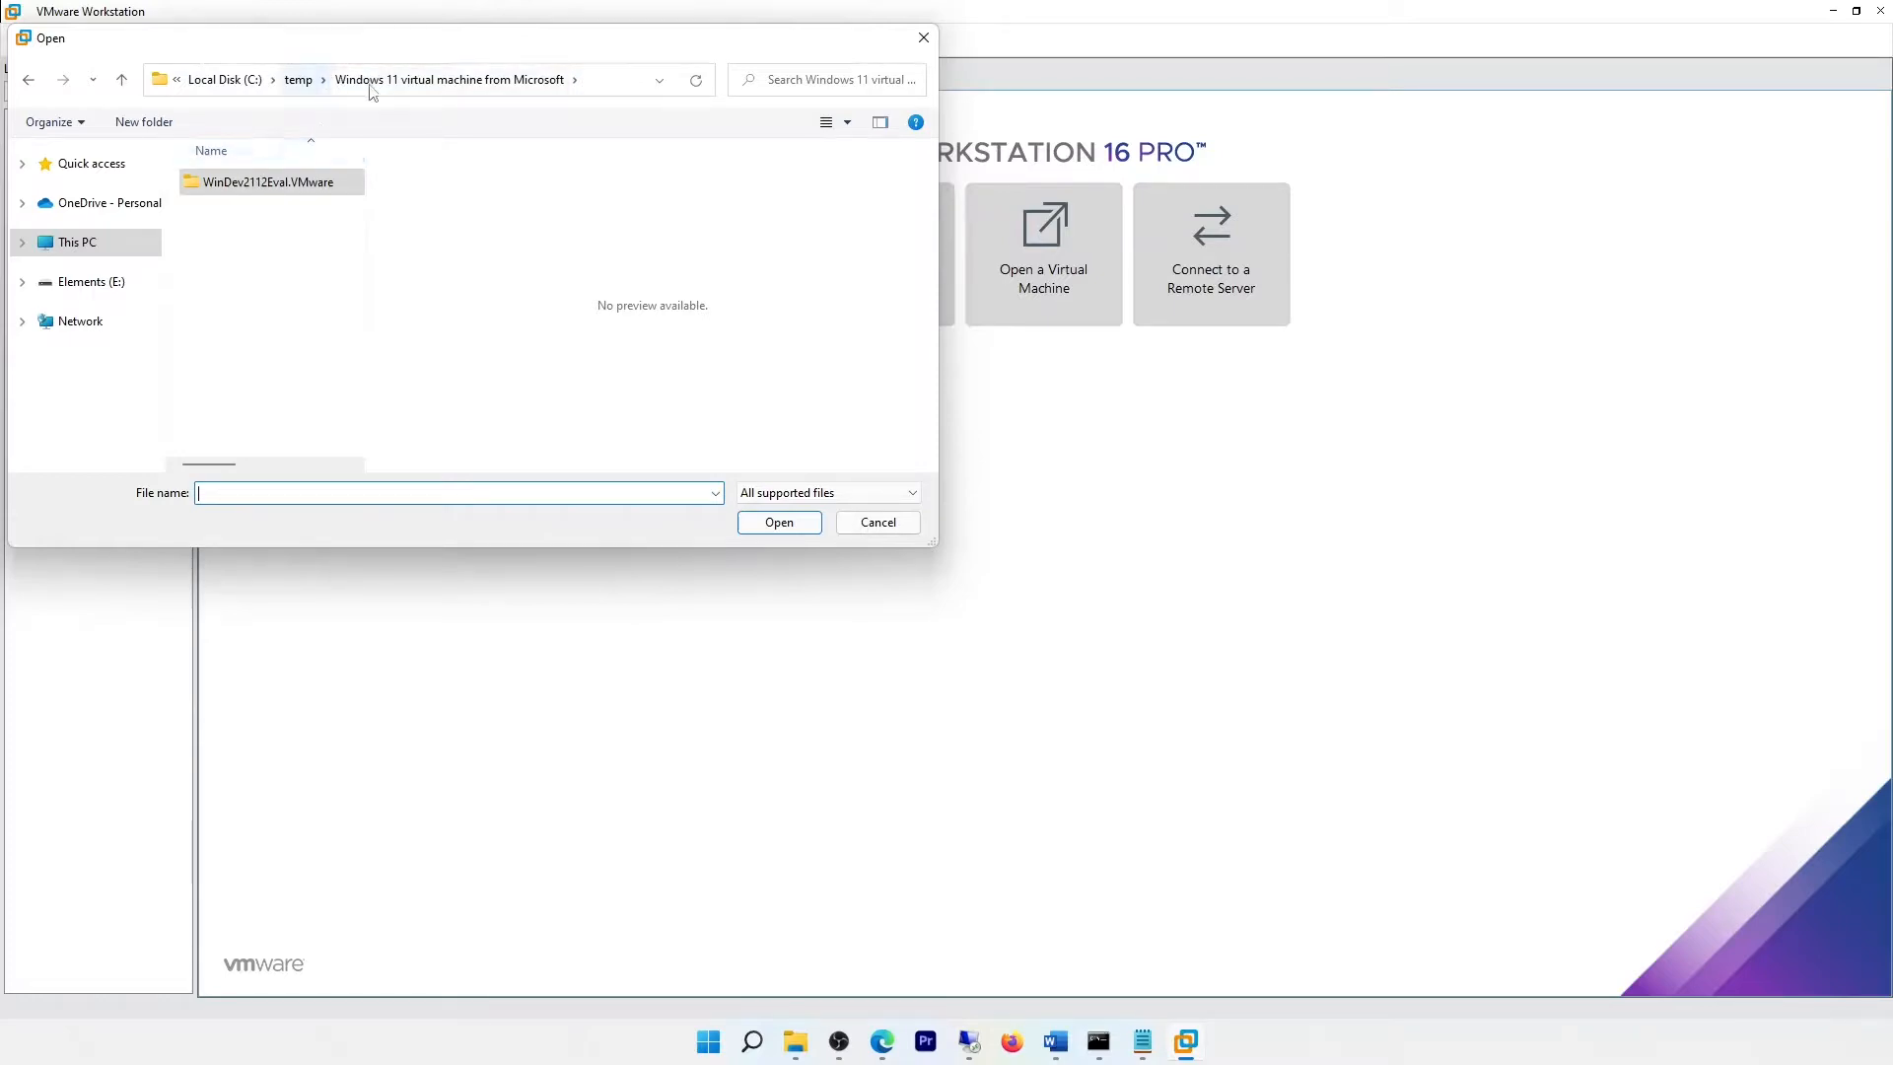
double_click(284, 186)
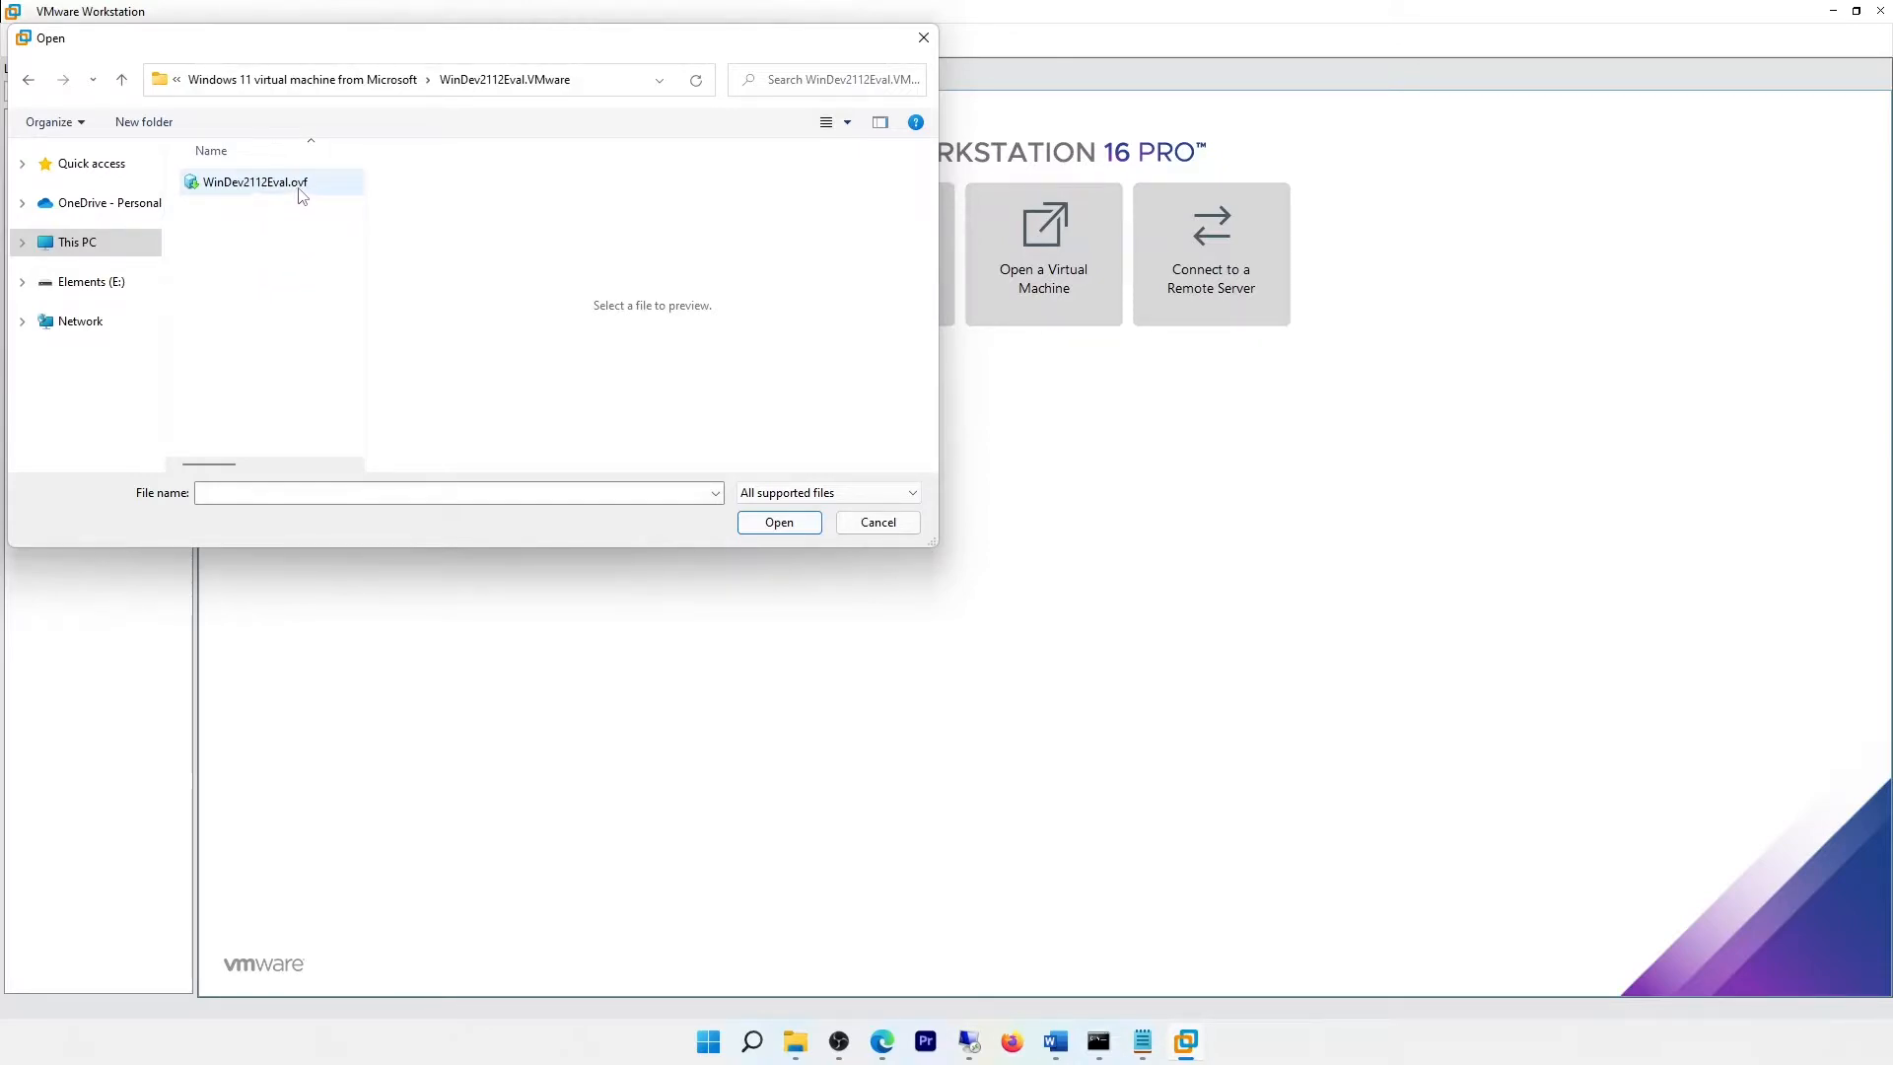
left_click(670, 491)
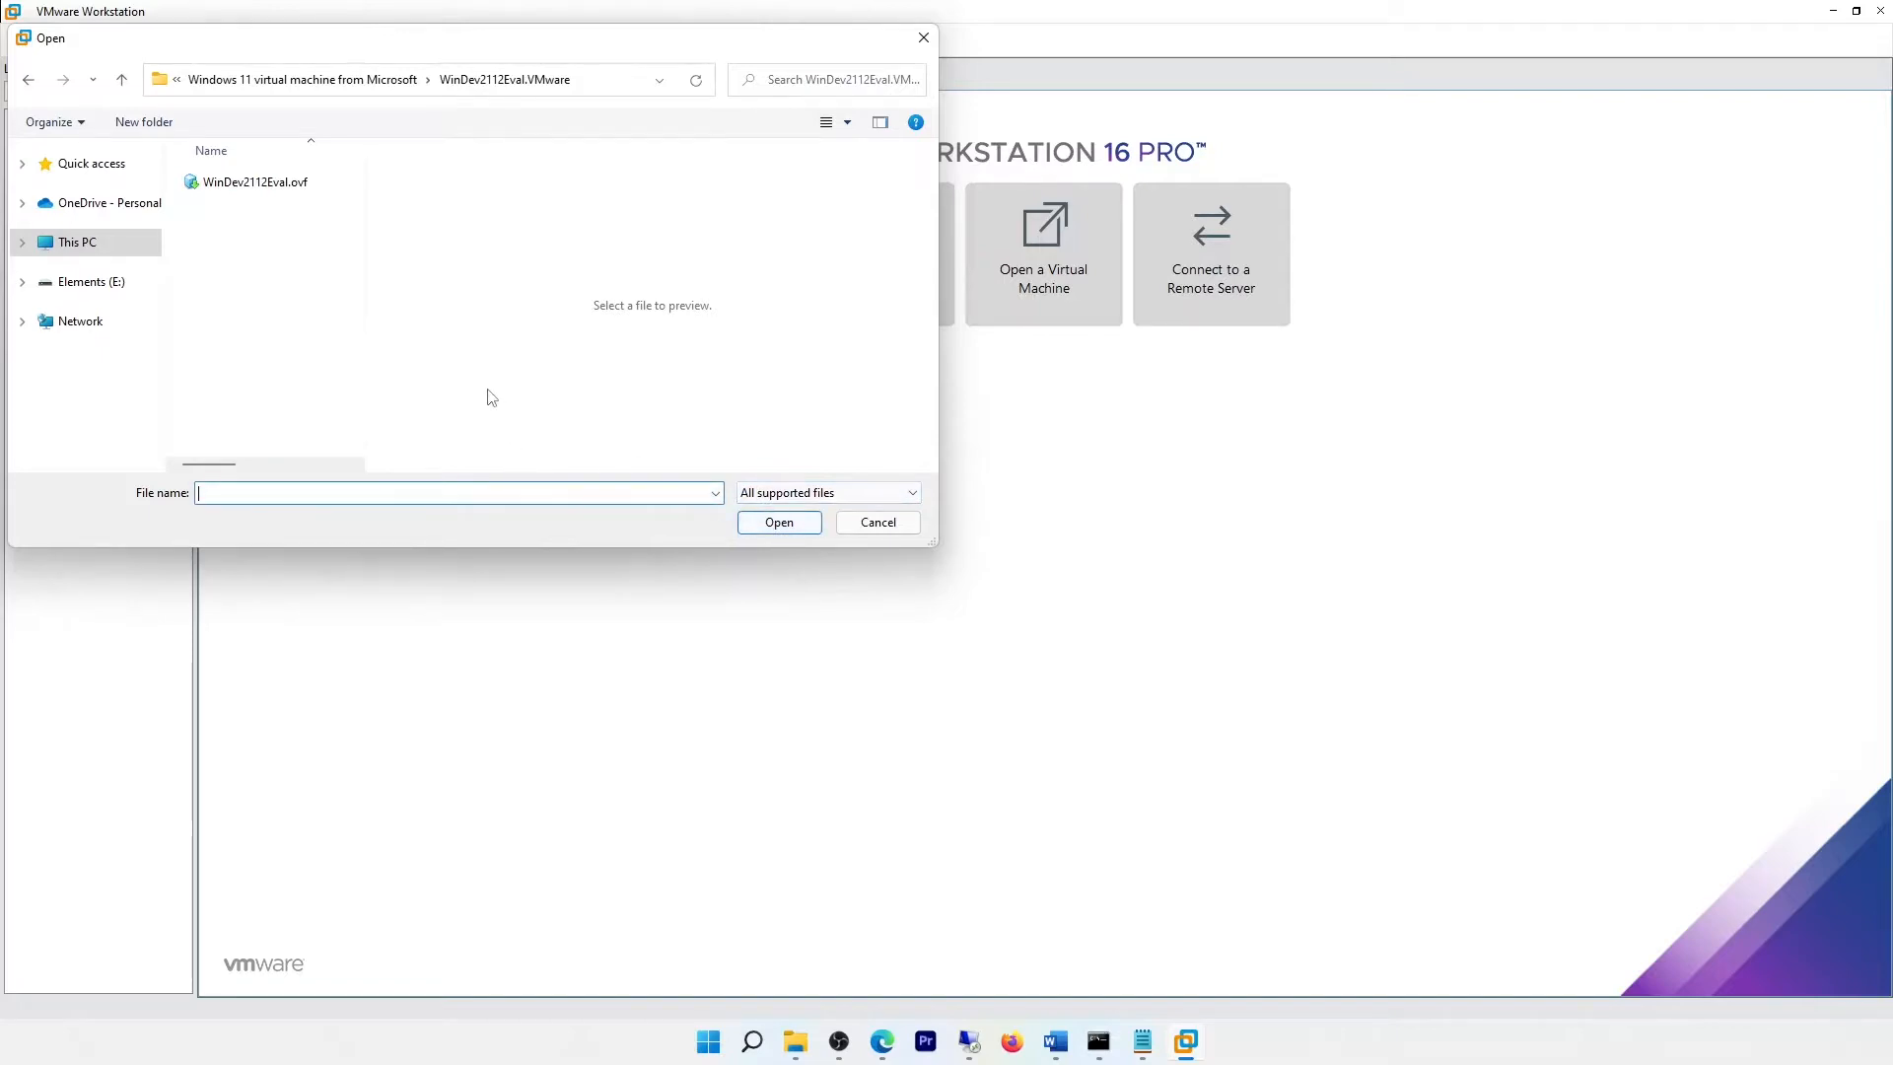
left_click(274, 184)
left_click(779, 522)
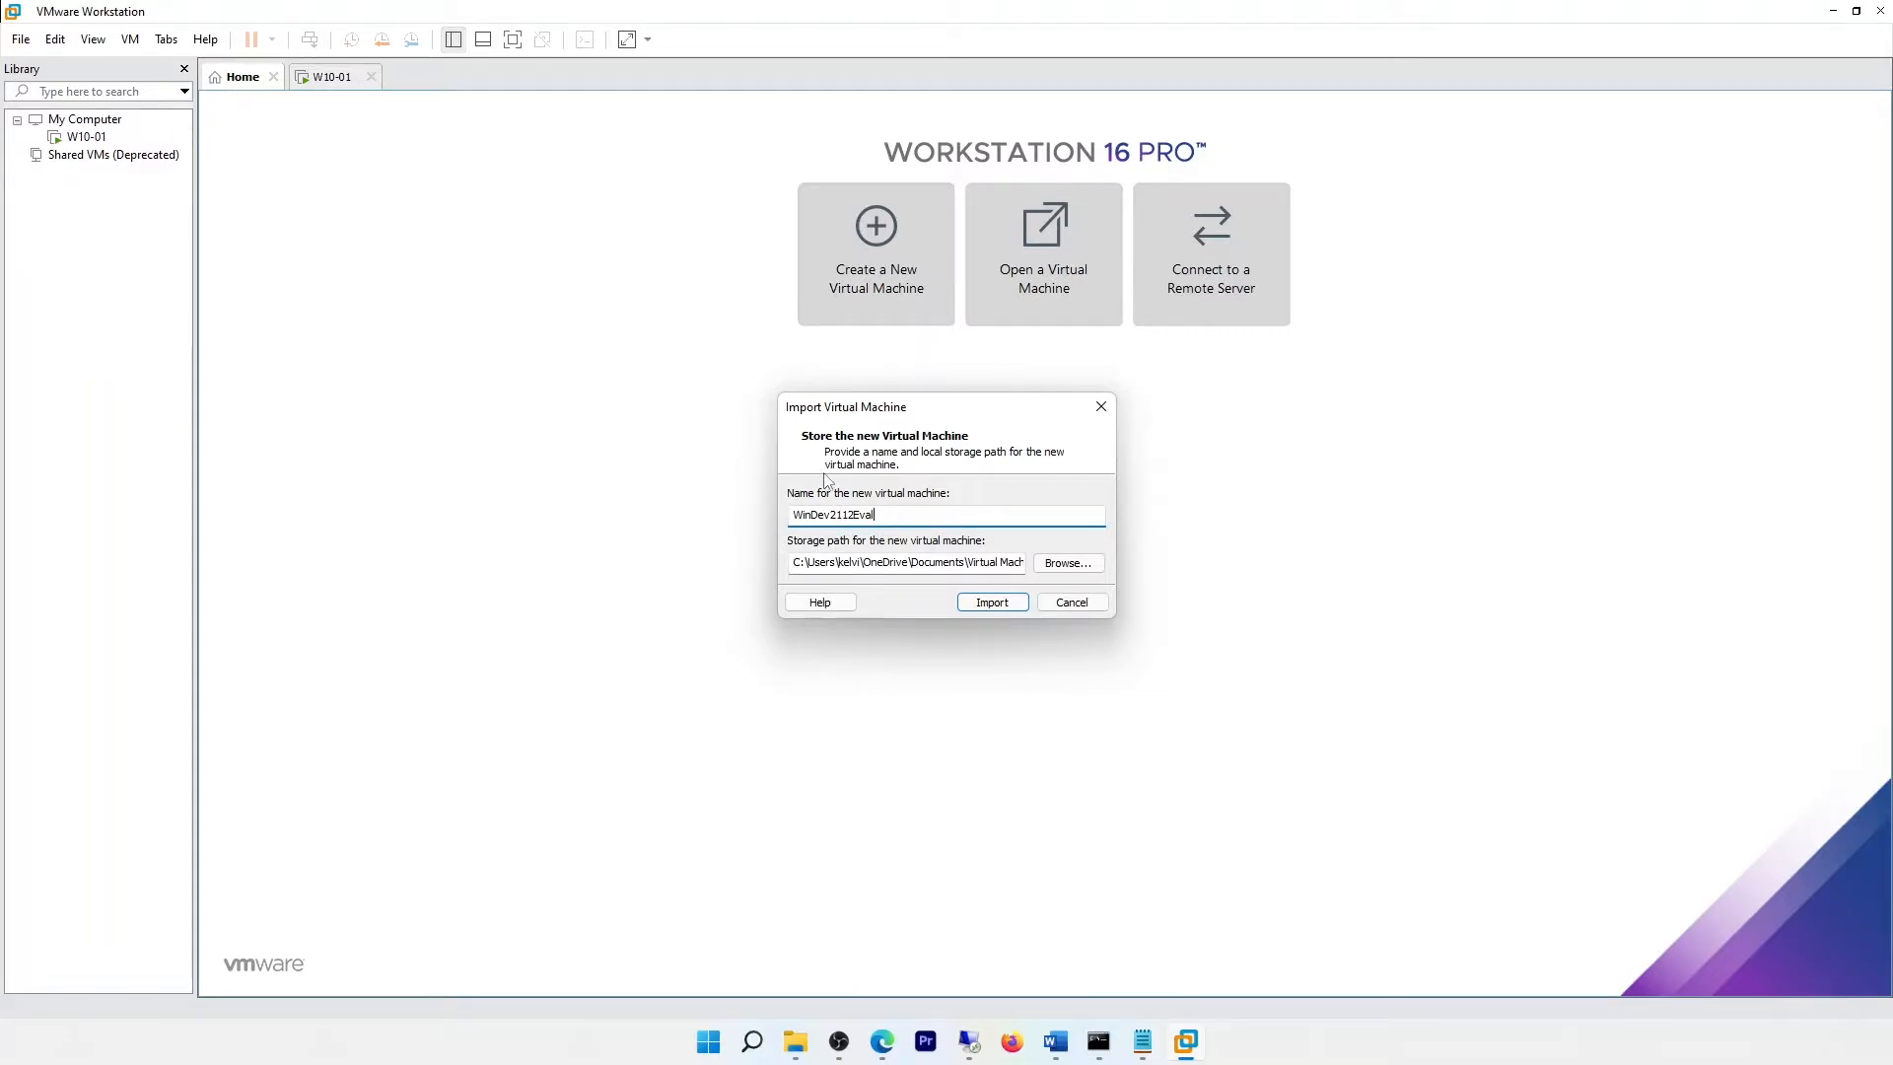
Import the virtual machine under the name W11-01 with the storage path C:\temp\W11-01
key("ctrl+a")
type("W11-")
left_click(1068, 562)
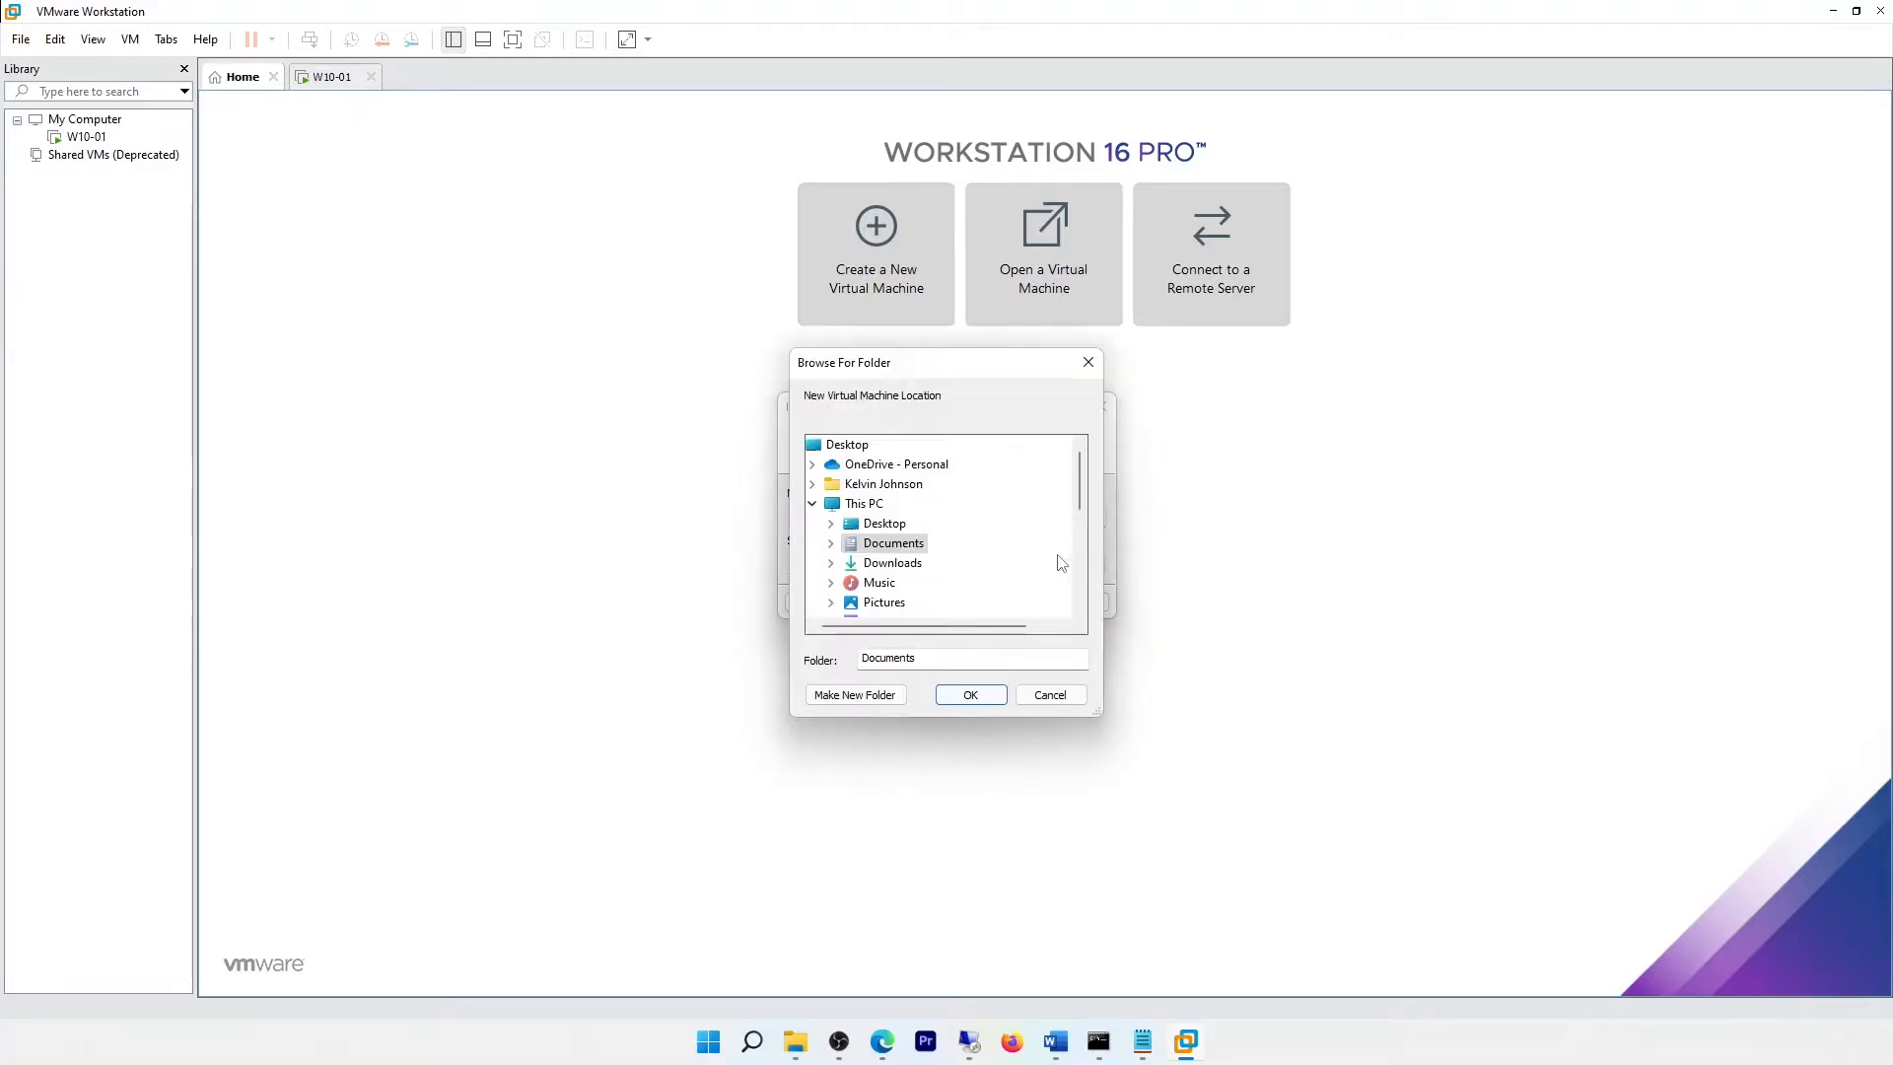
left_click_drag(1078, 482, 1085, 542)
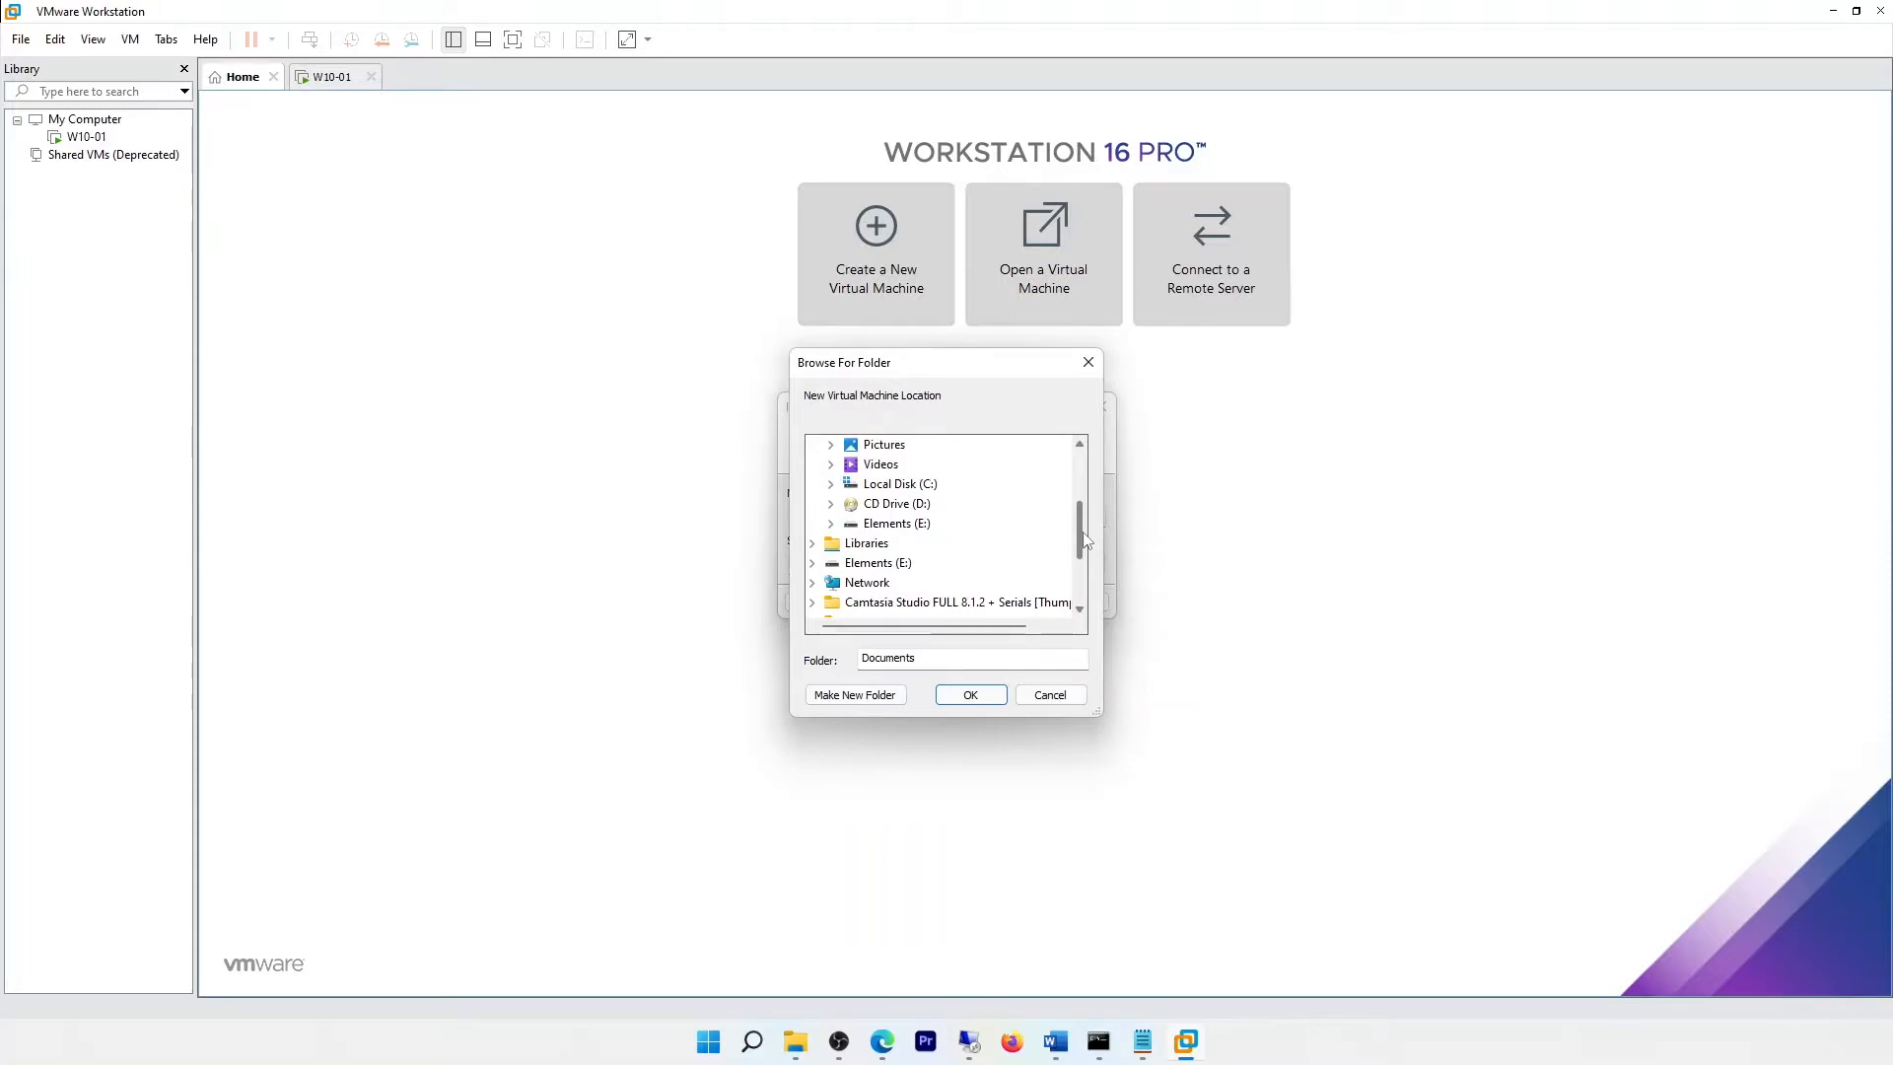
left_click(871, 526)
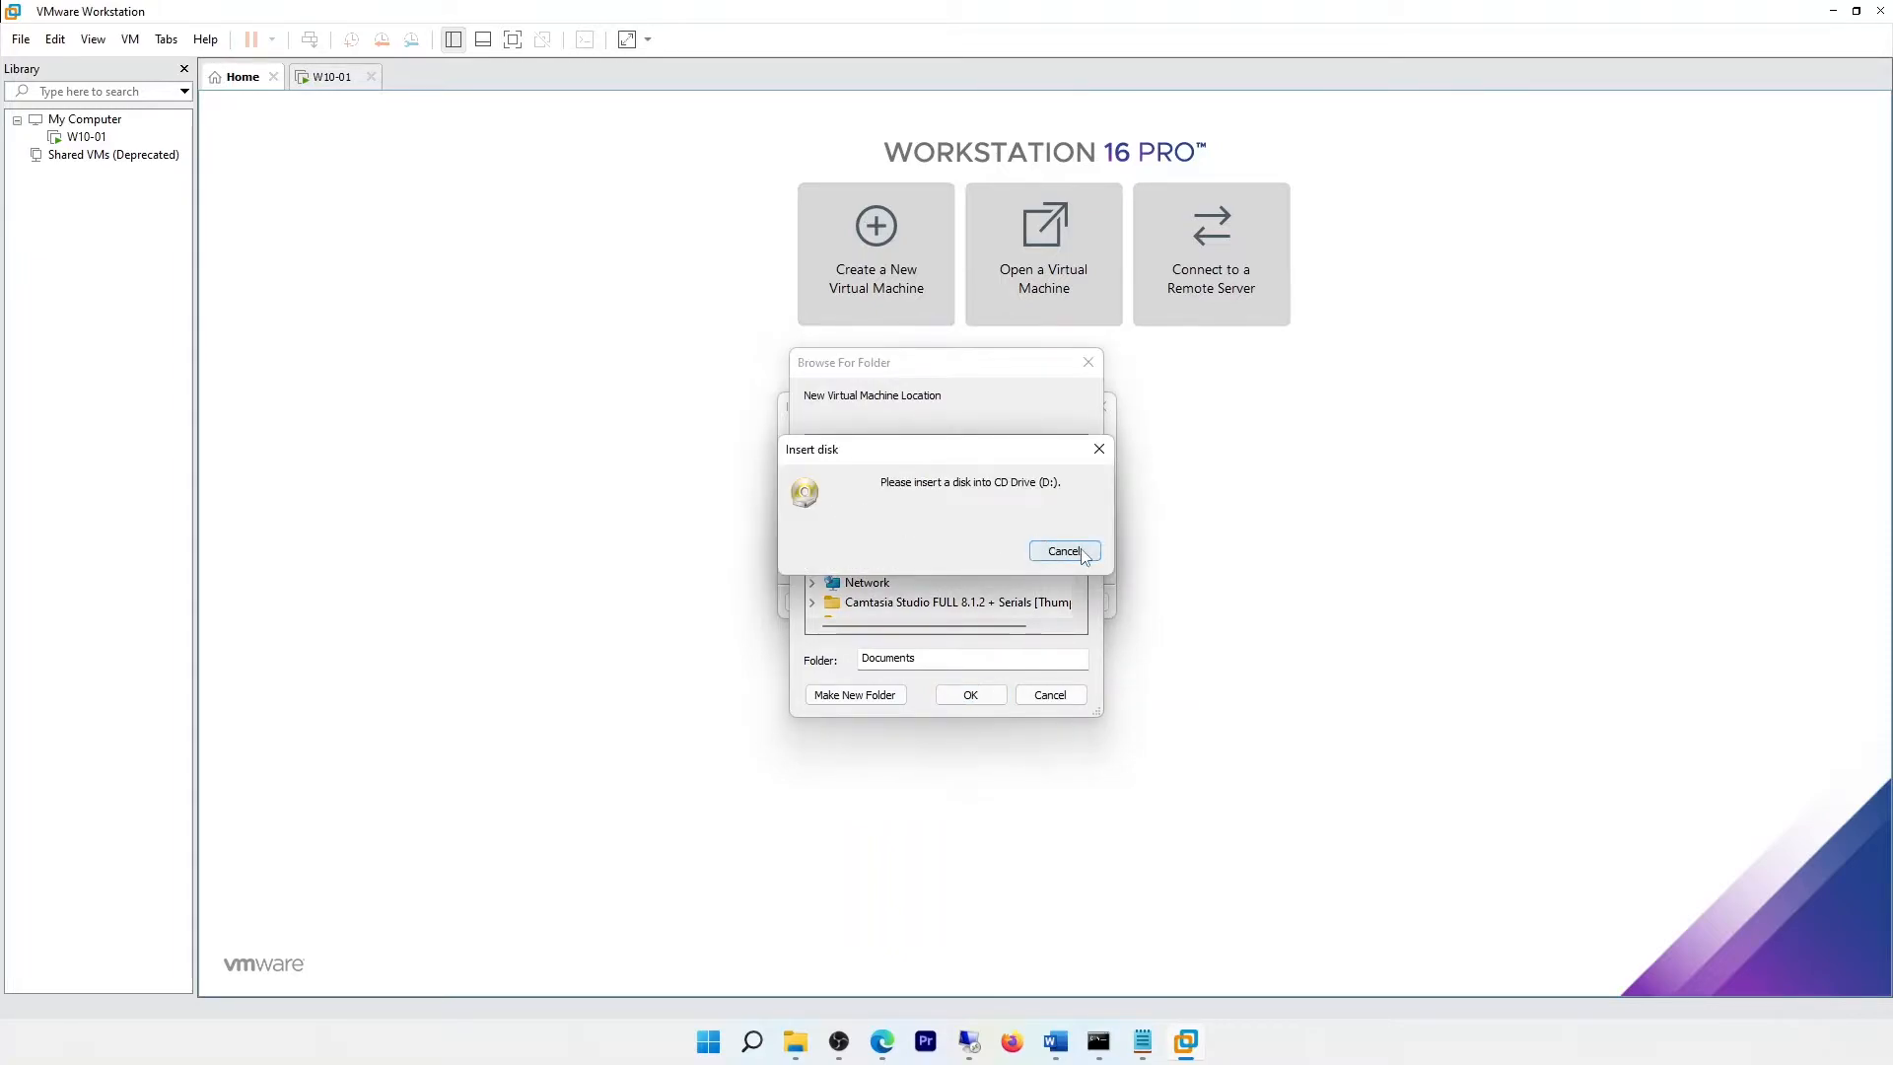
left_click(1059, 548)
left_click(830, 483)
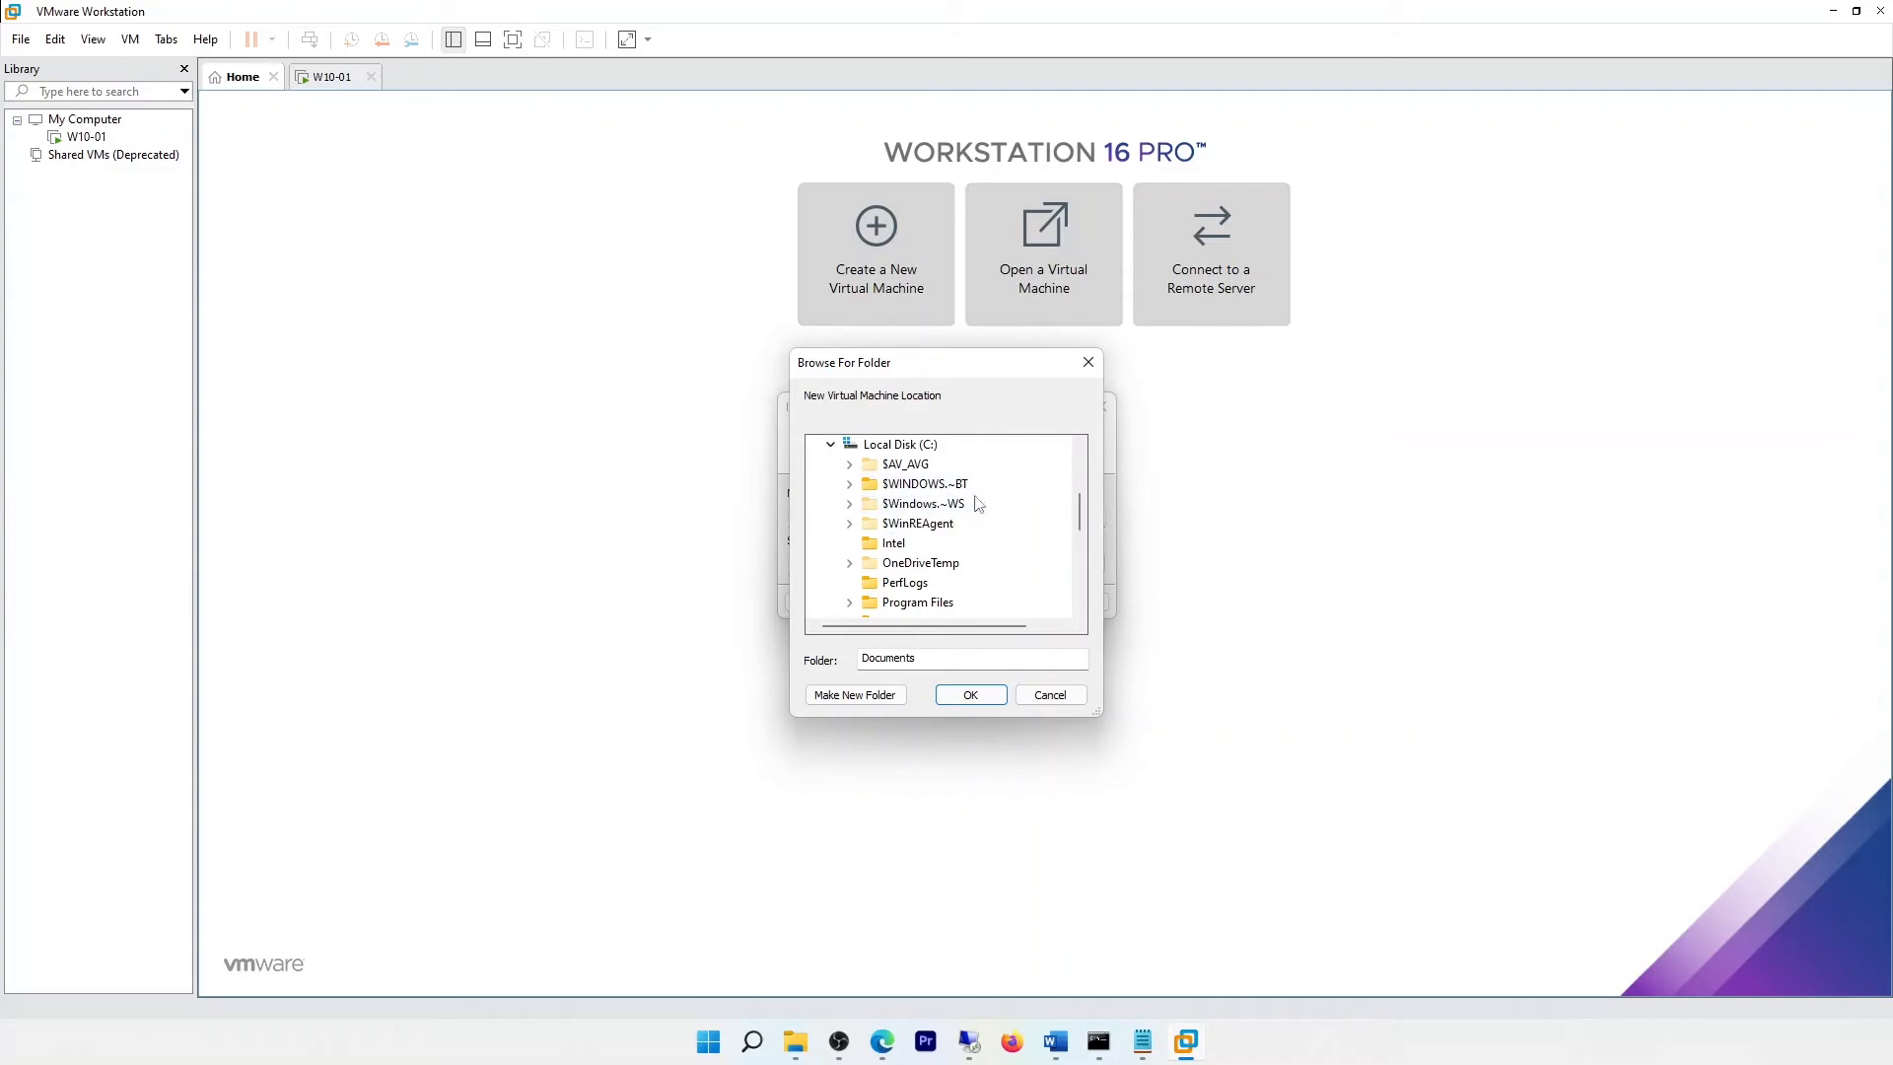
scroll(968, 549, "down", 3)
left_click(849, 483)
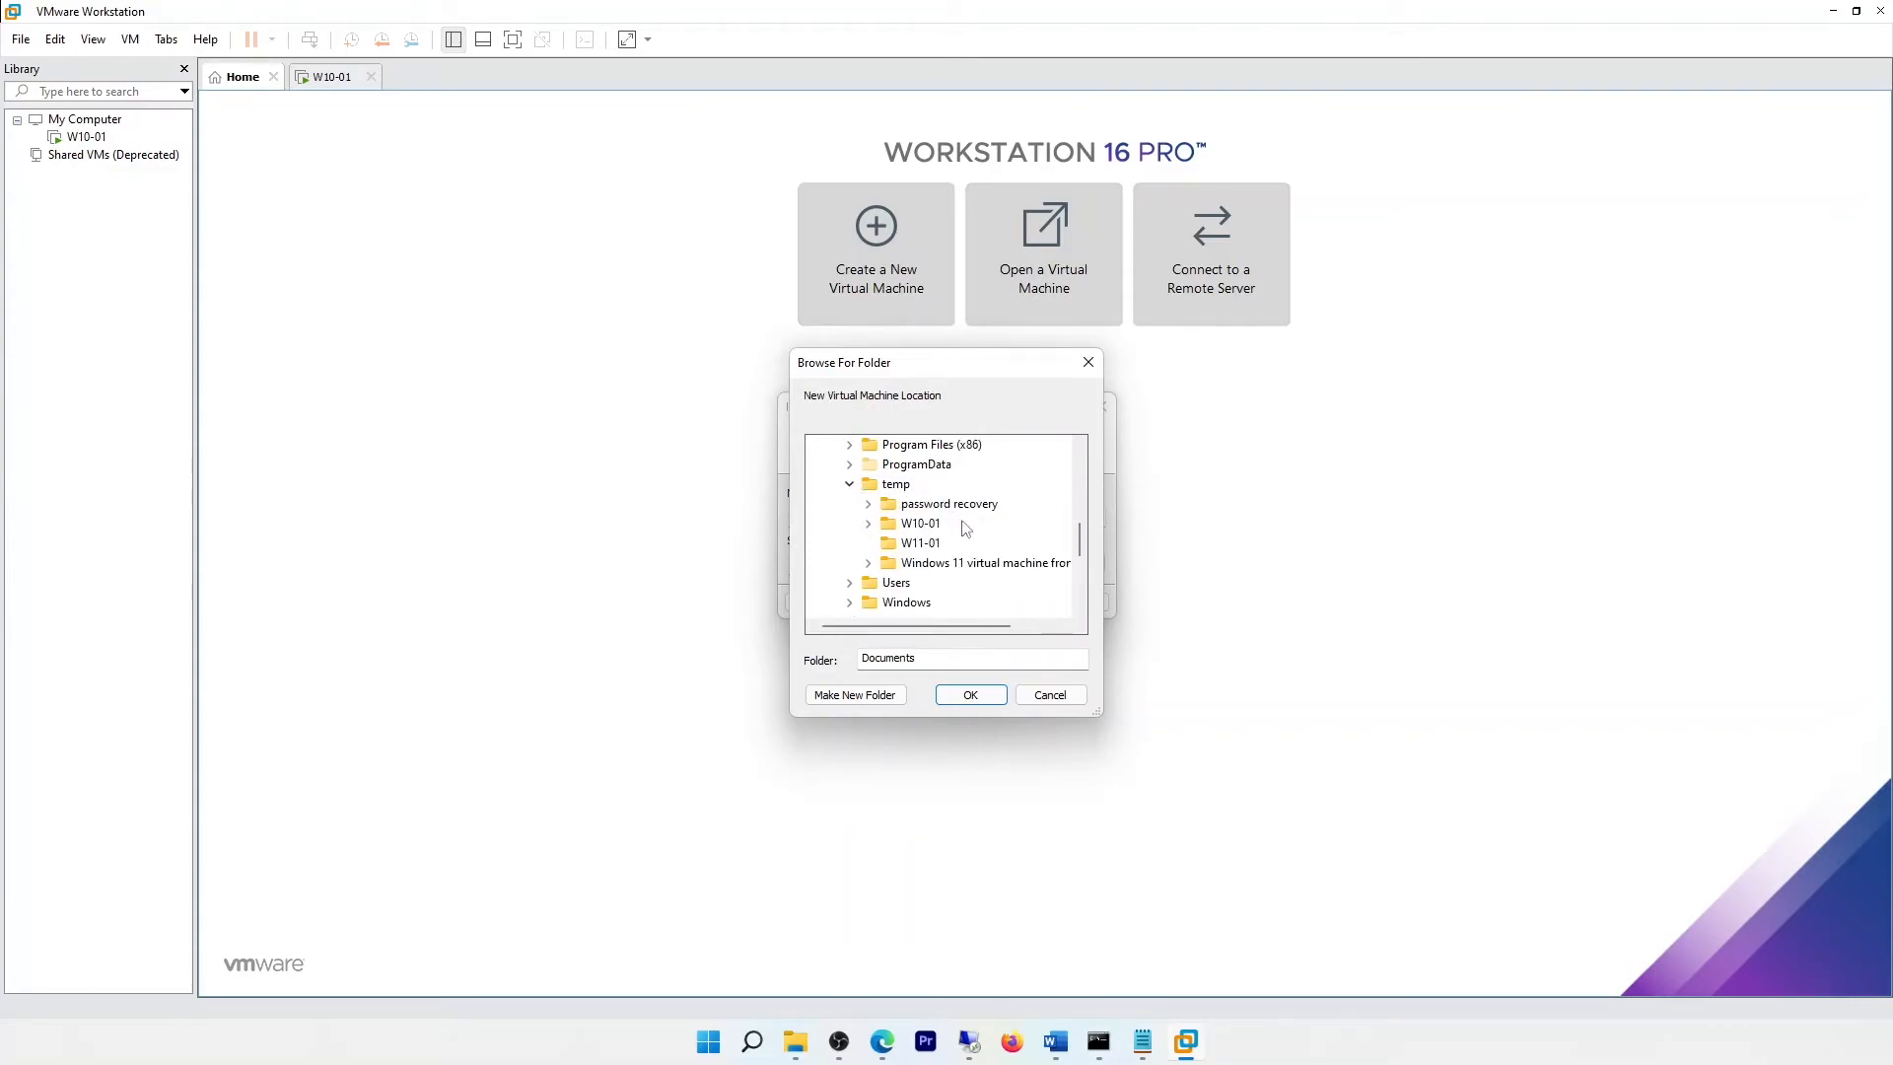
left_click(927, 544)
left_click(971, 694)
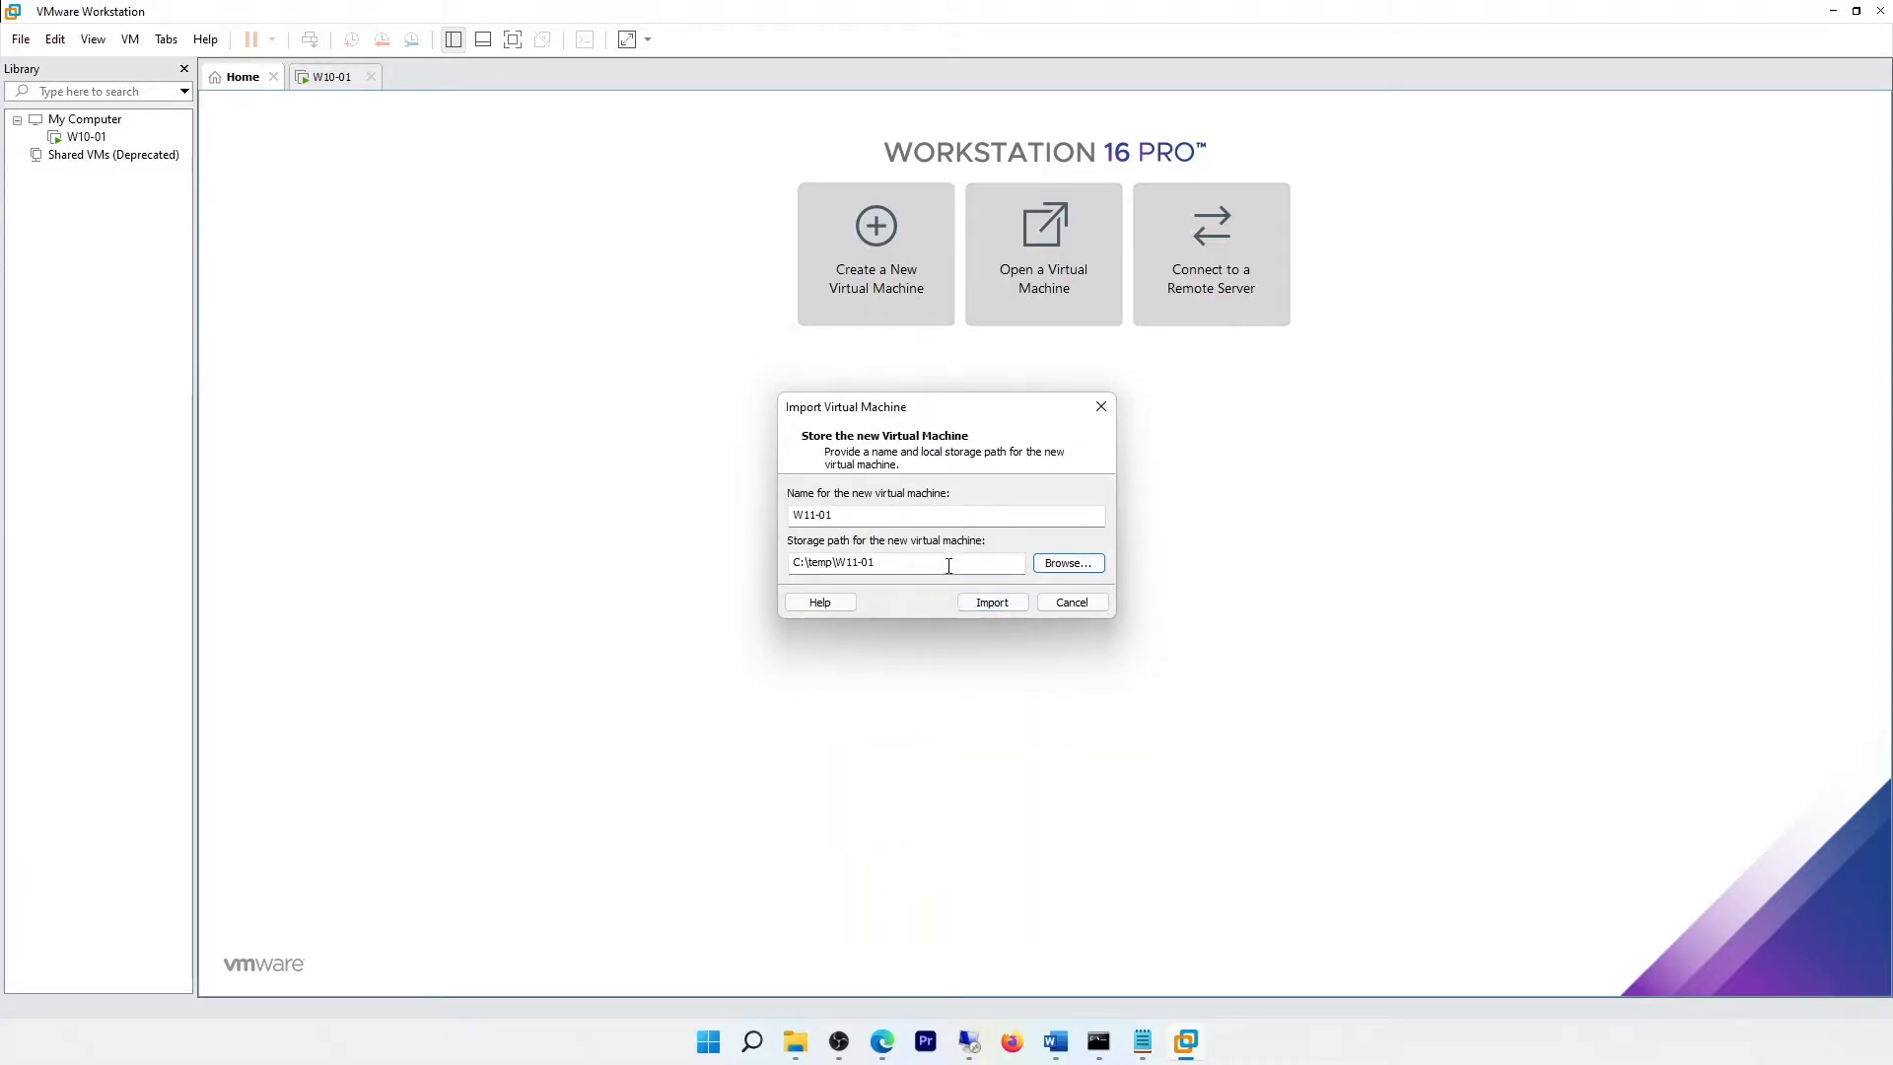
left_click(992, 604)
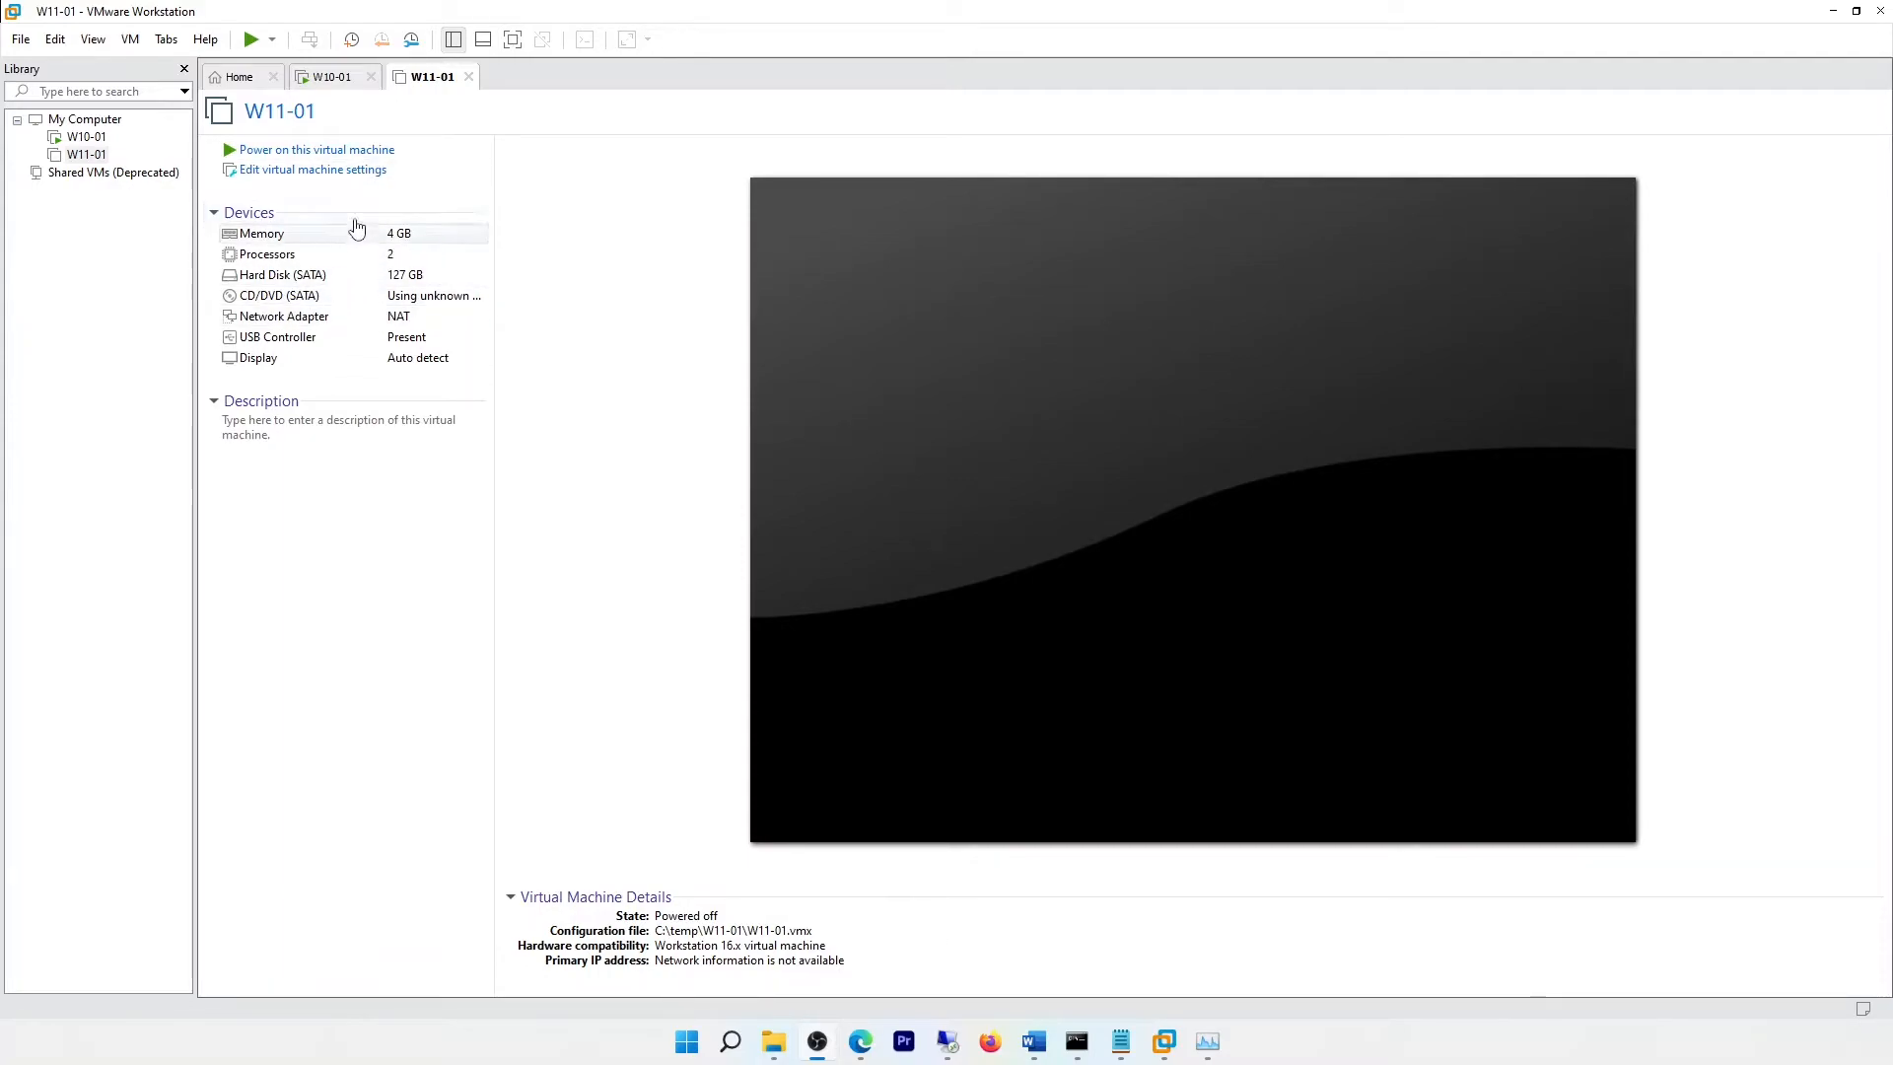
Review the memory, processor and hard disk settings of the W11-01 virtual machine without saving any changes
left_click(324, 175)
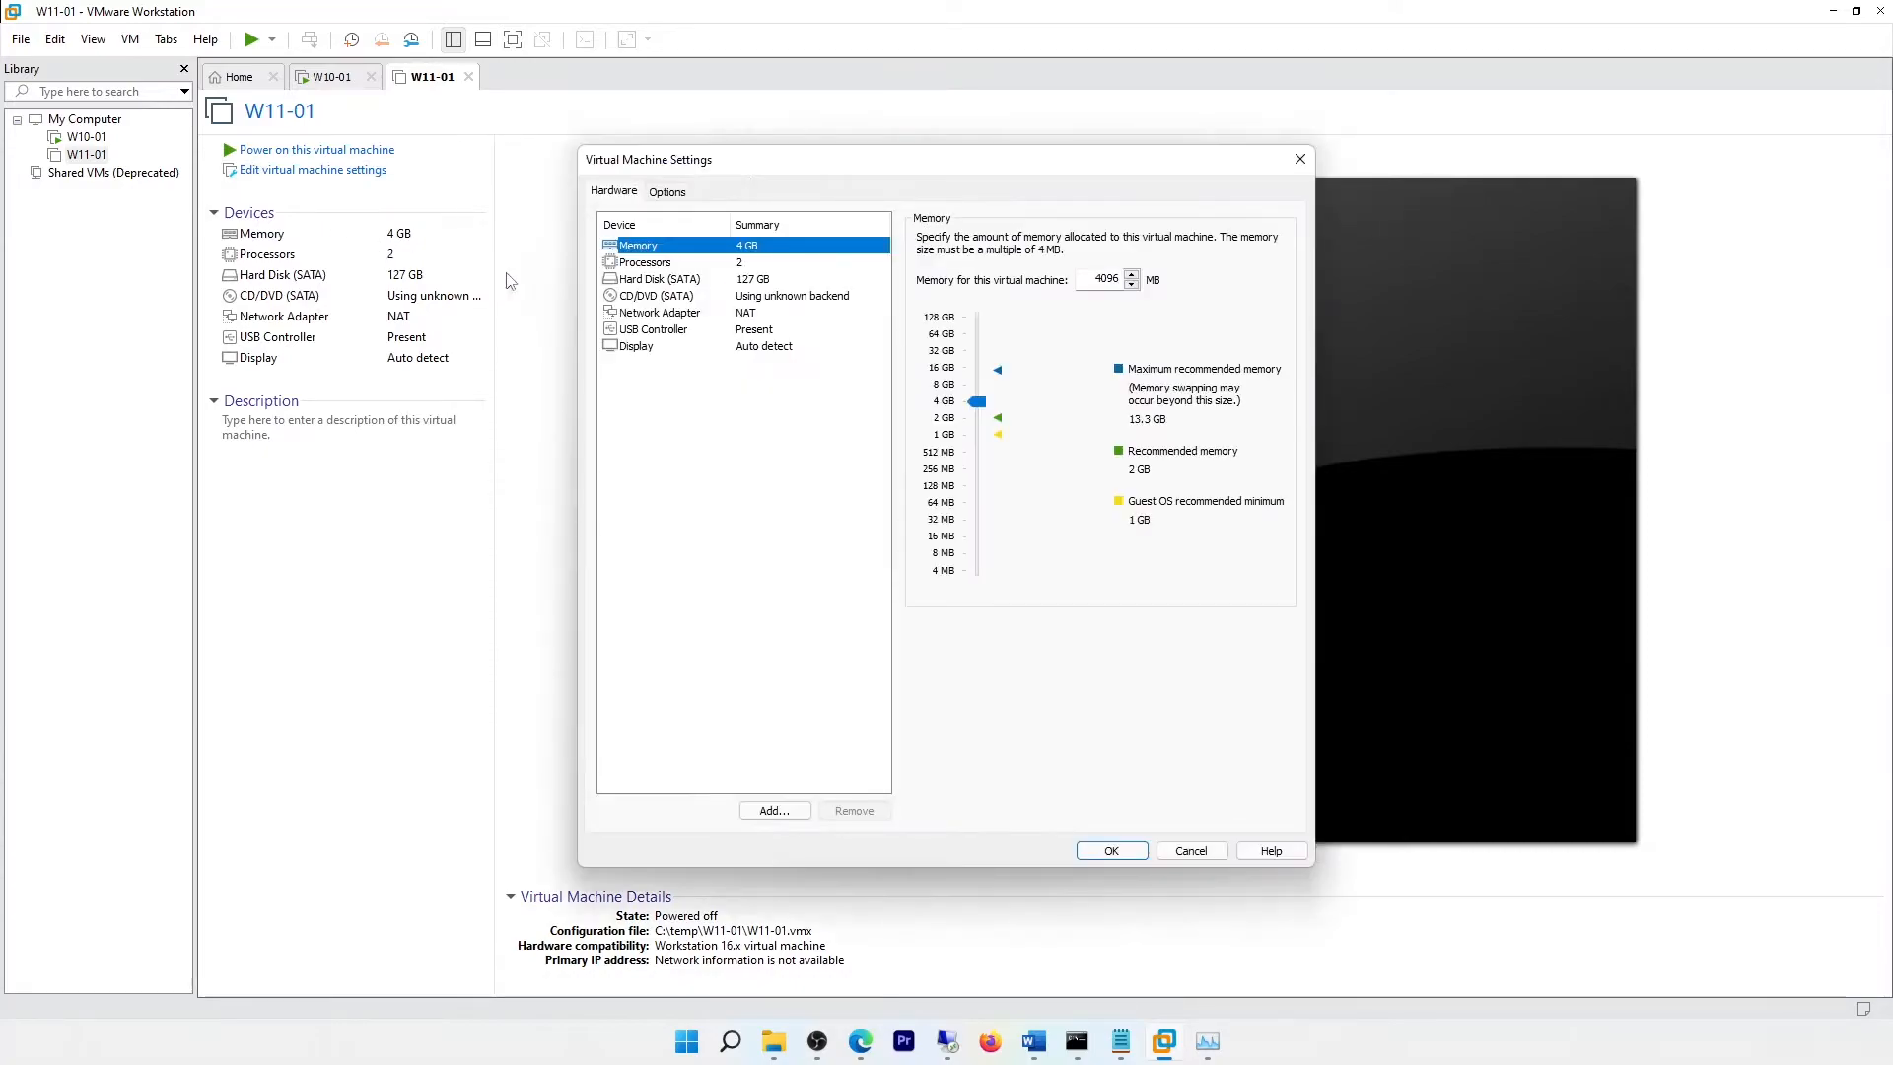
left_click(945, 384)
left_click(948, 401)
left_click(667, 264)
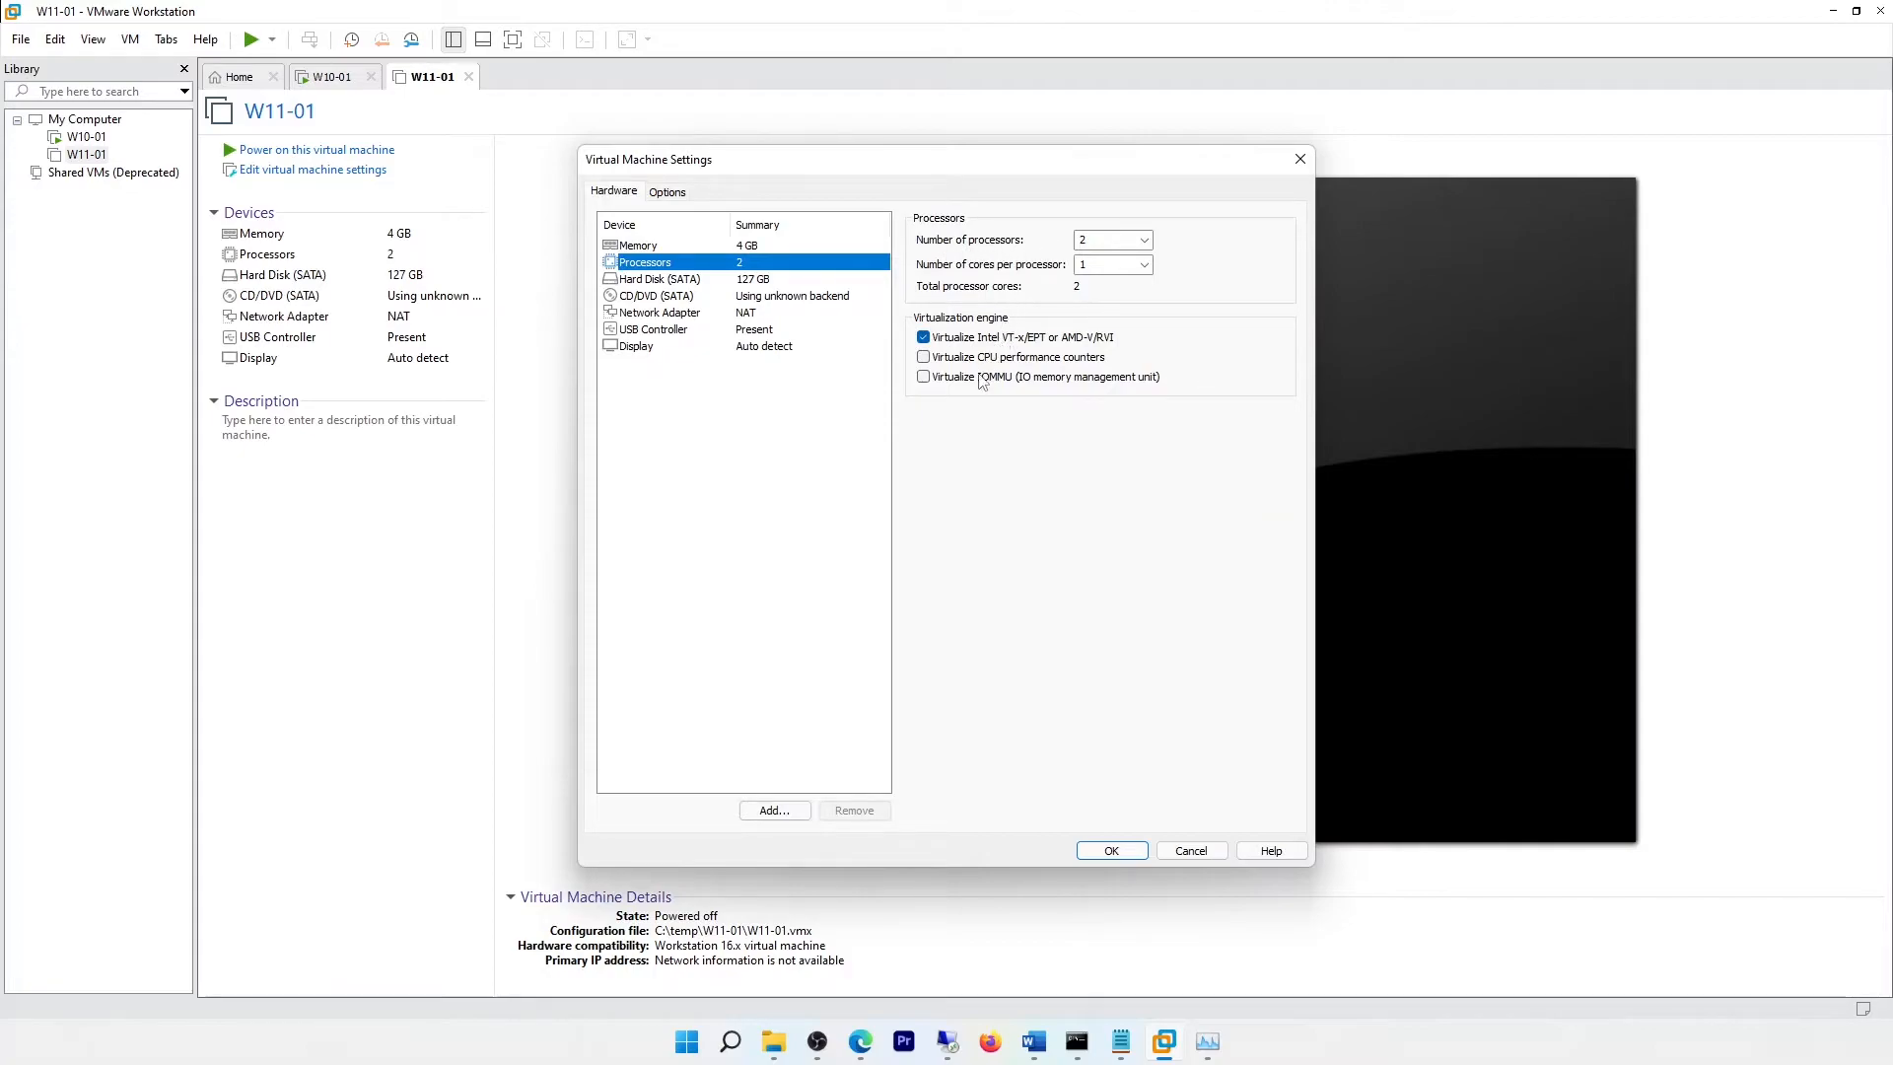
left_click(665, 280)
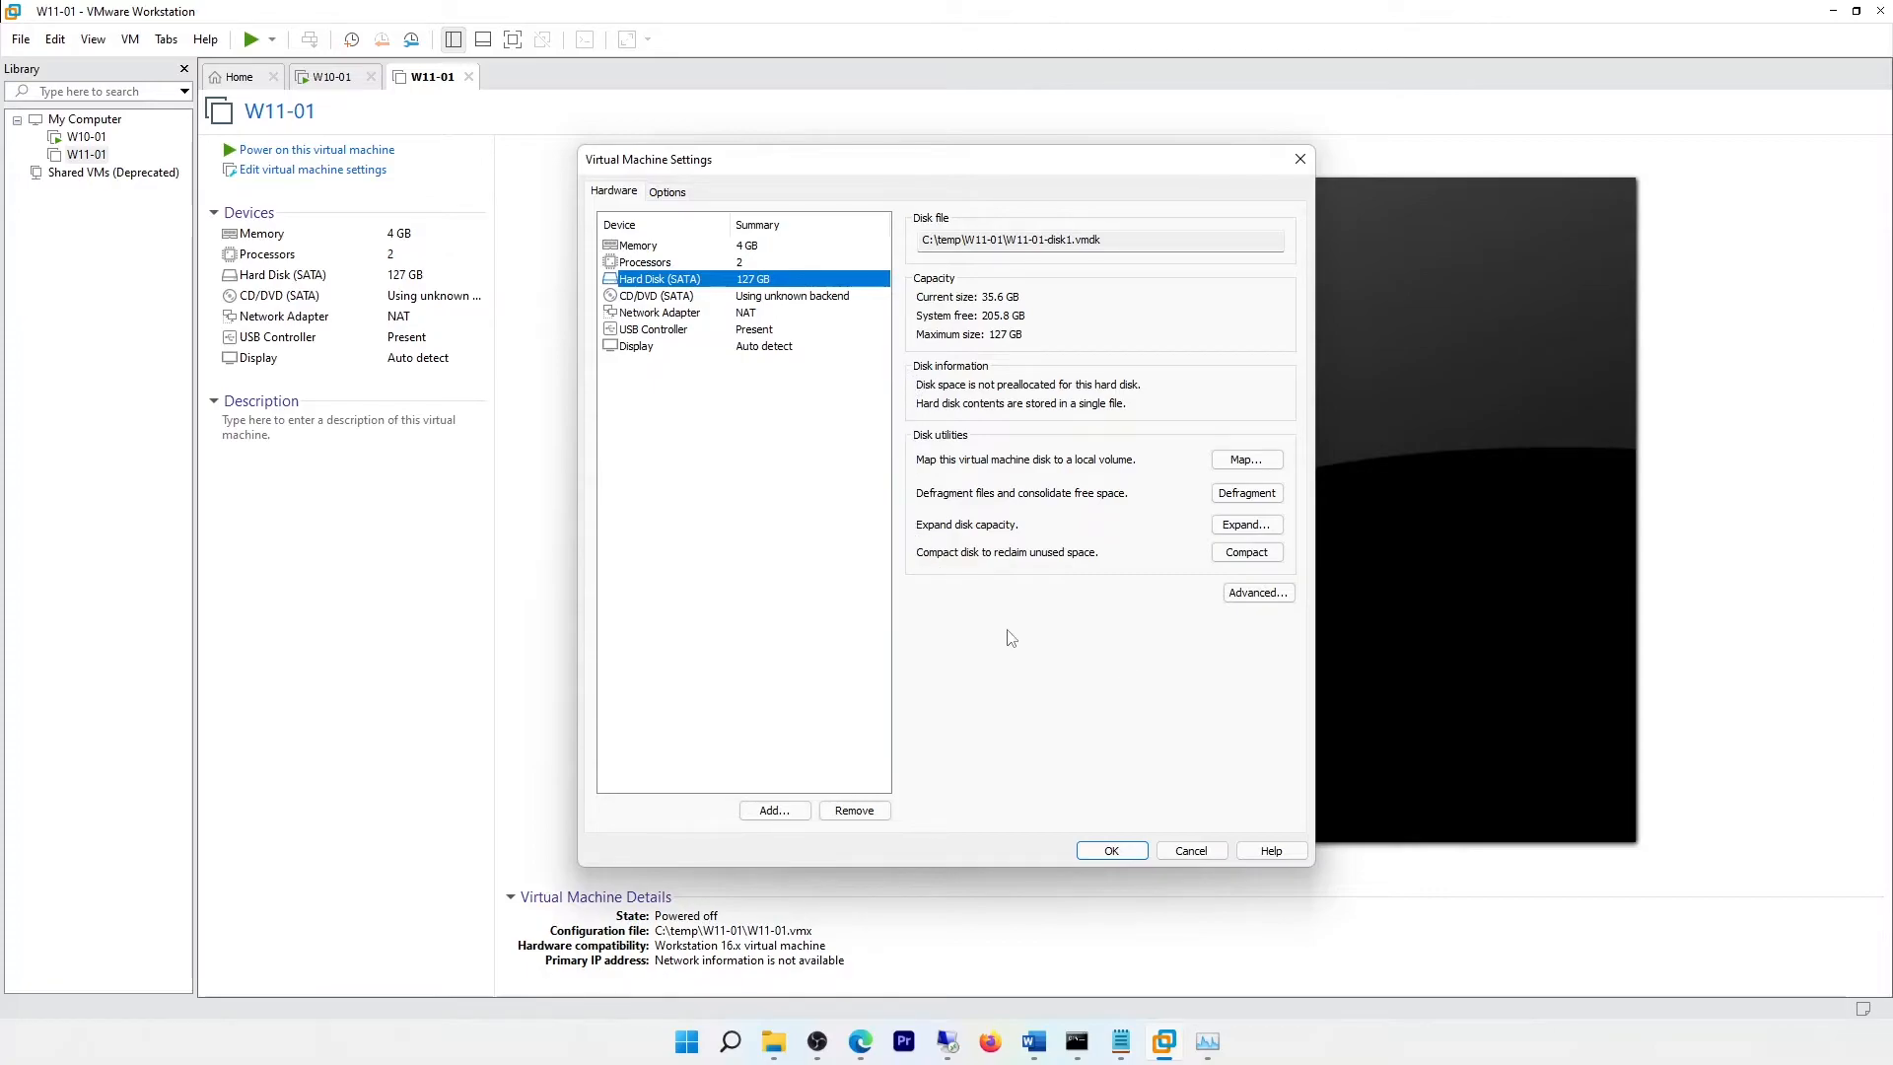
left_click(1189, 851)
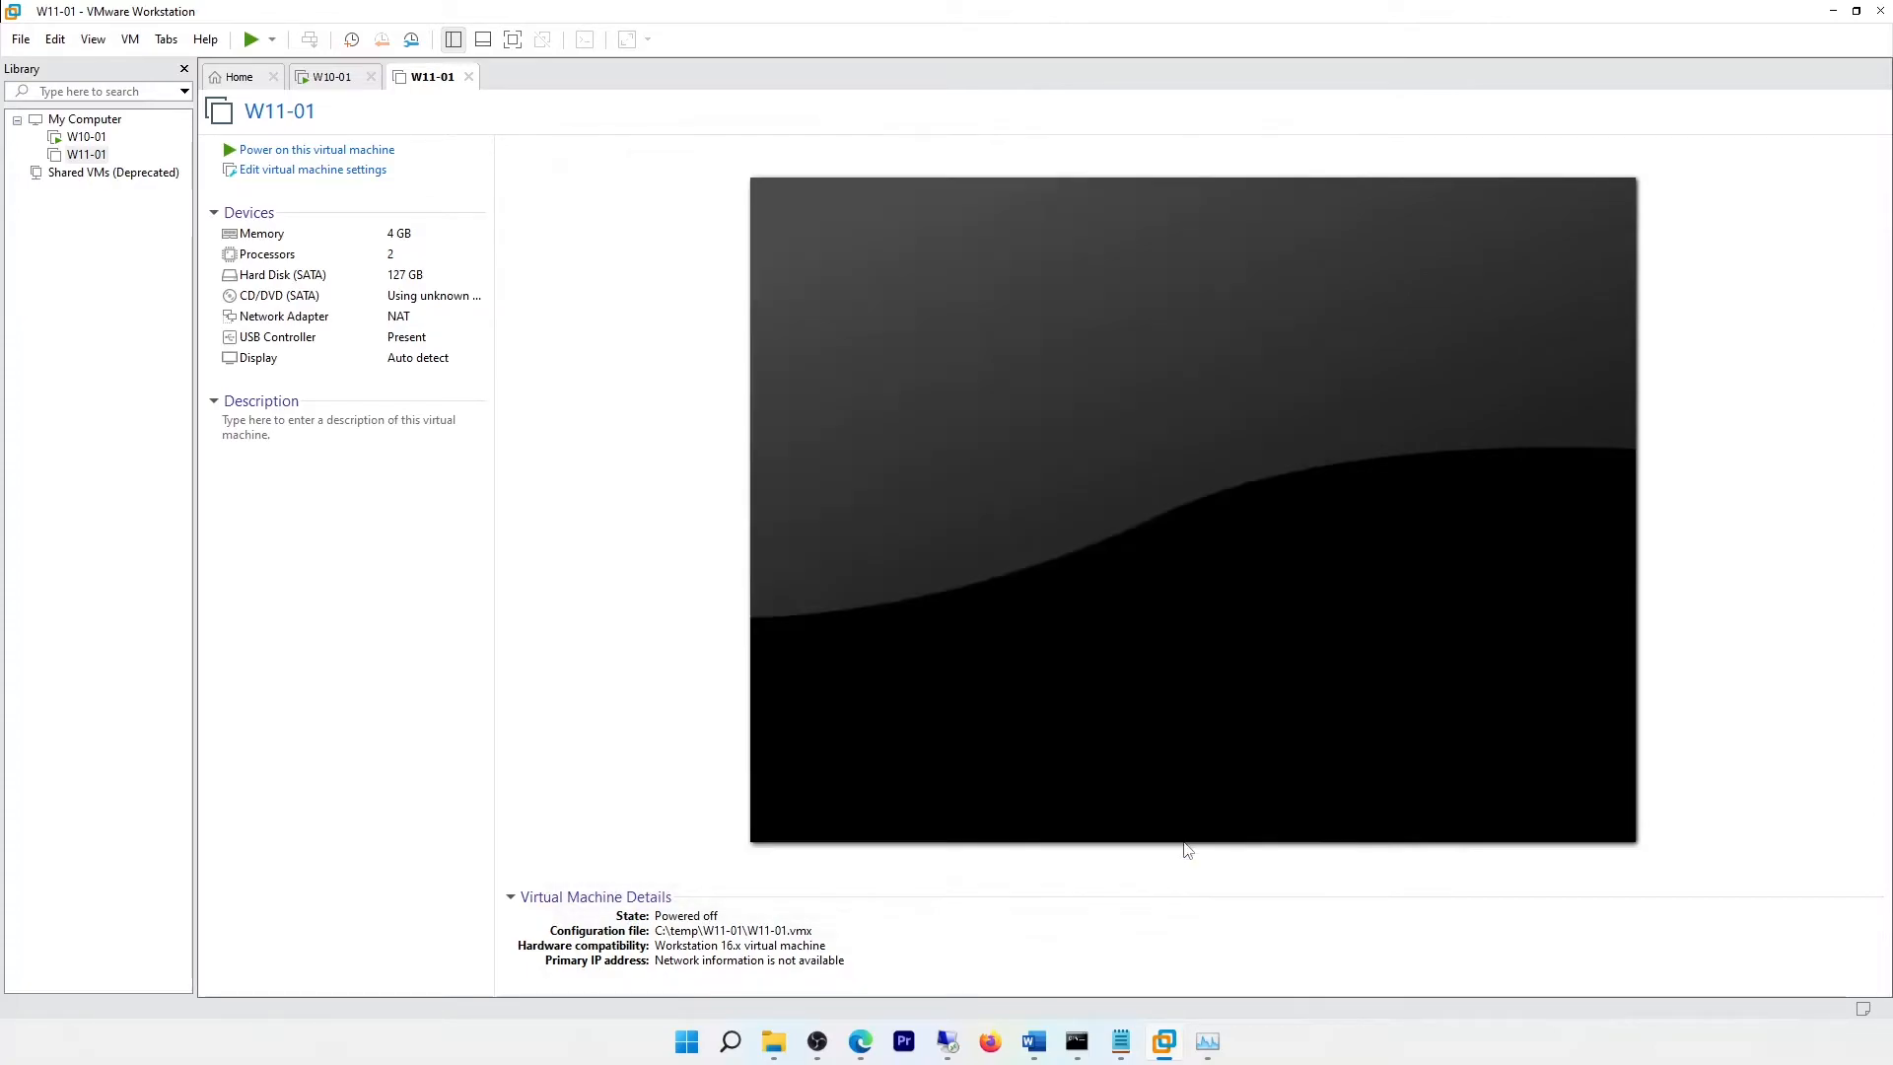
Power on the W11-01 virtual machine, and dismiss the removable devices hint with the option not to show it again selected
left_click(332, 151)
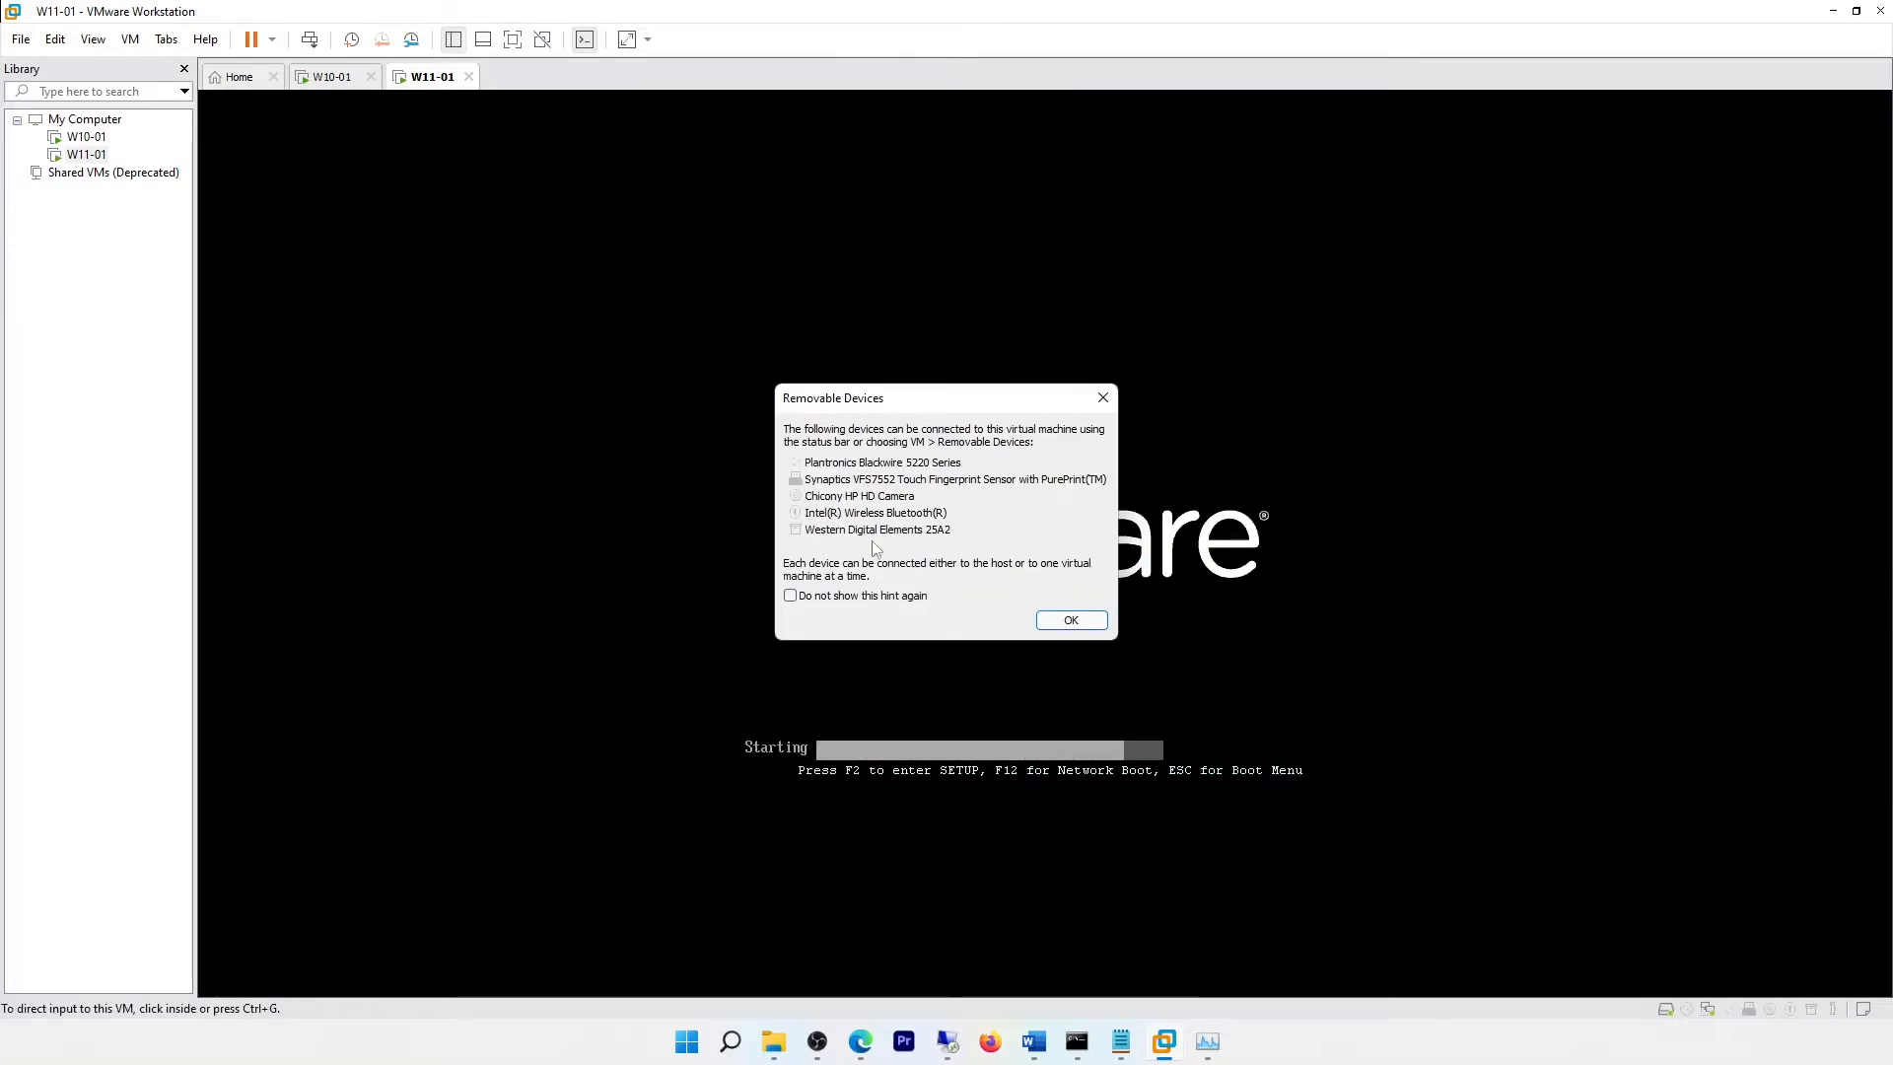
left_click(904, 596)
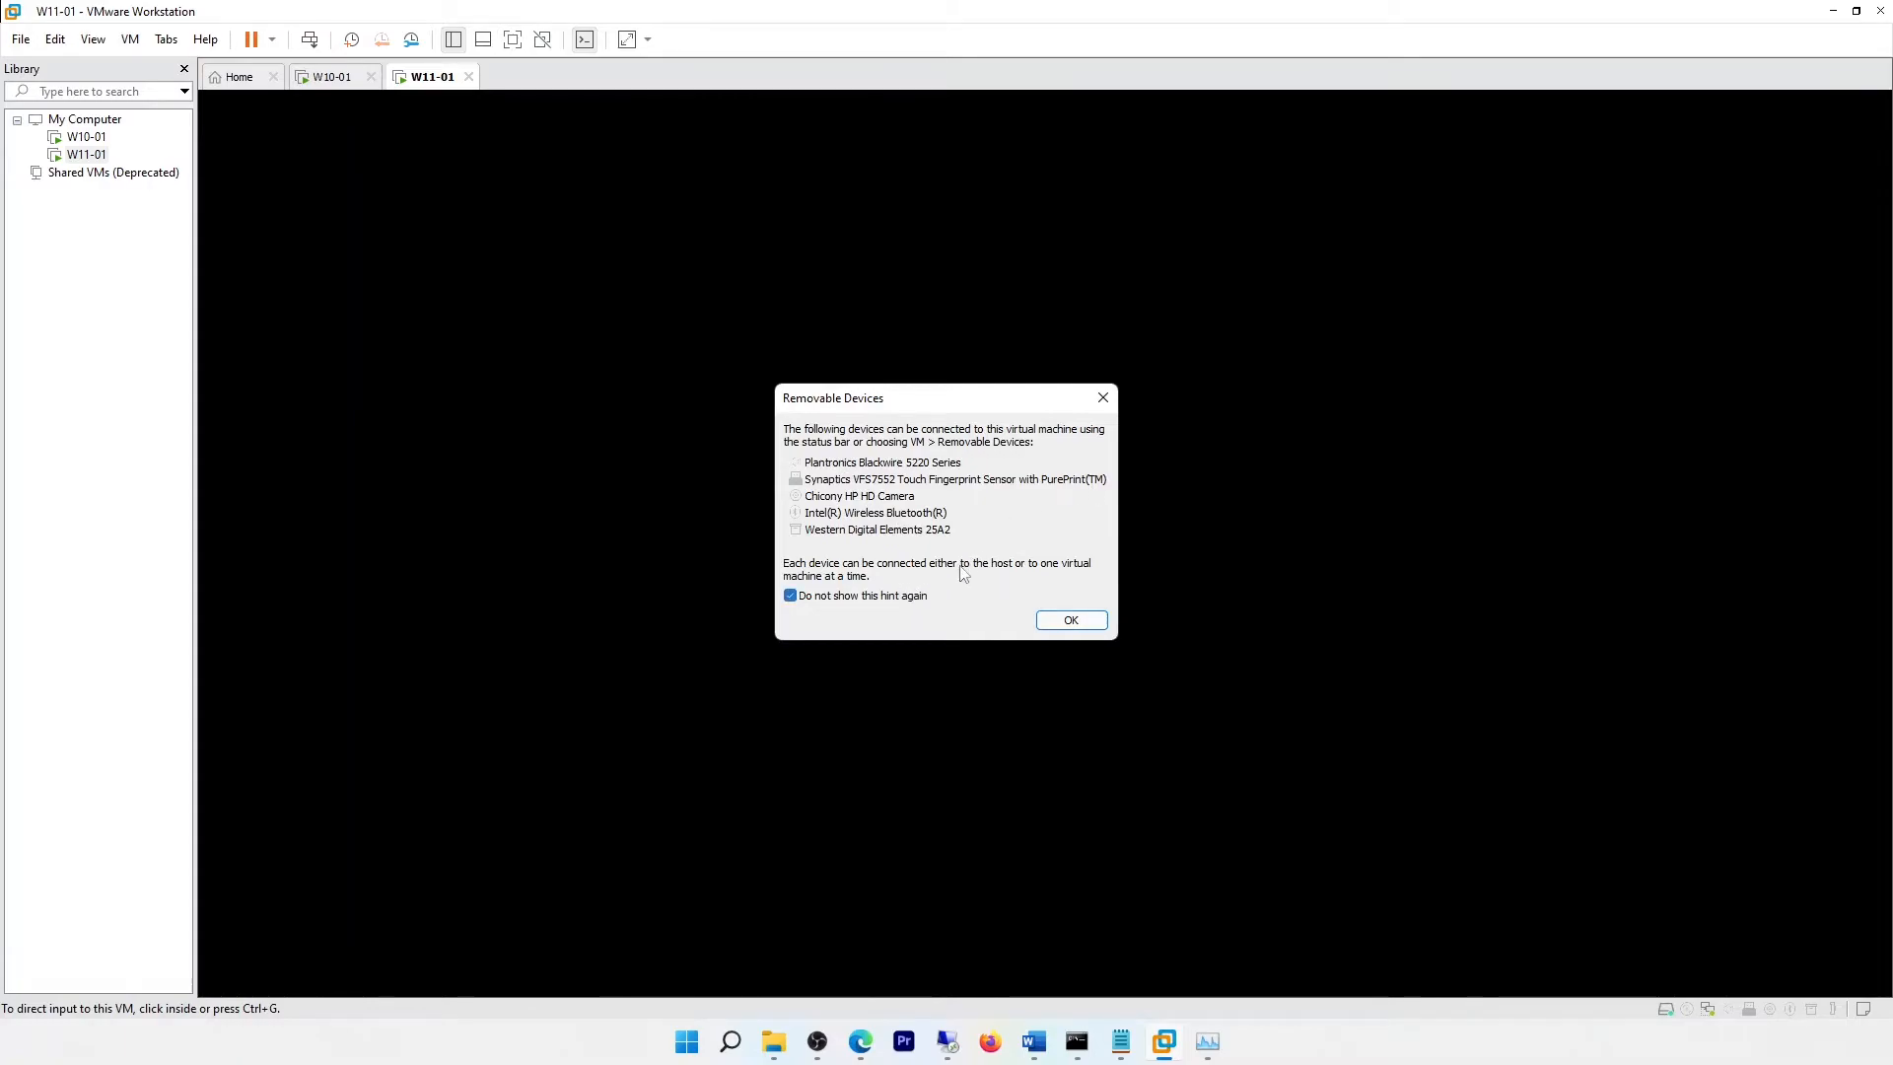
left_click(1103, 398)
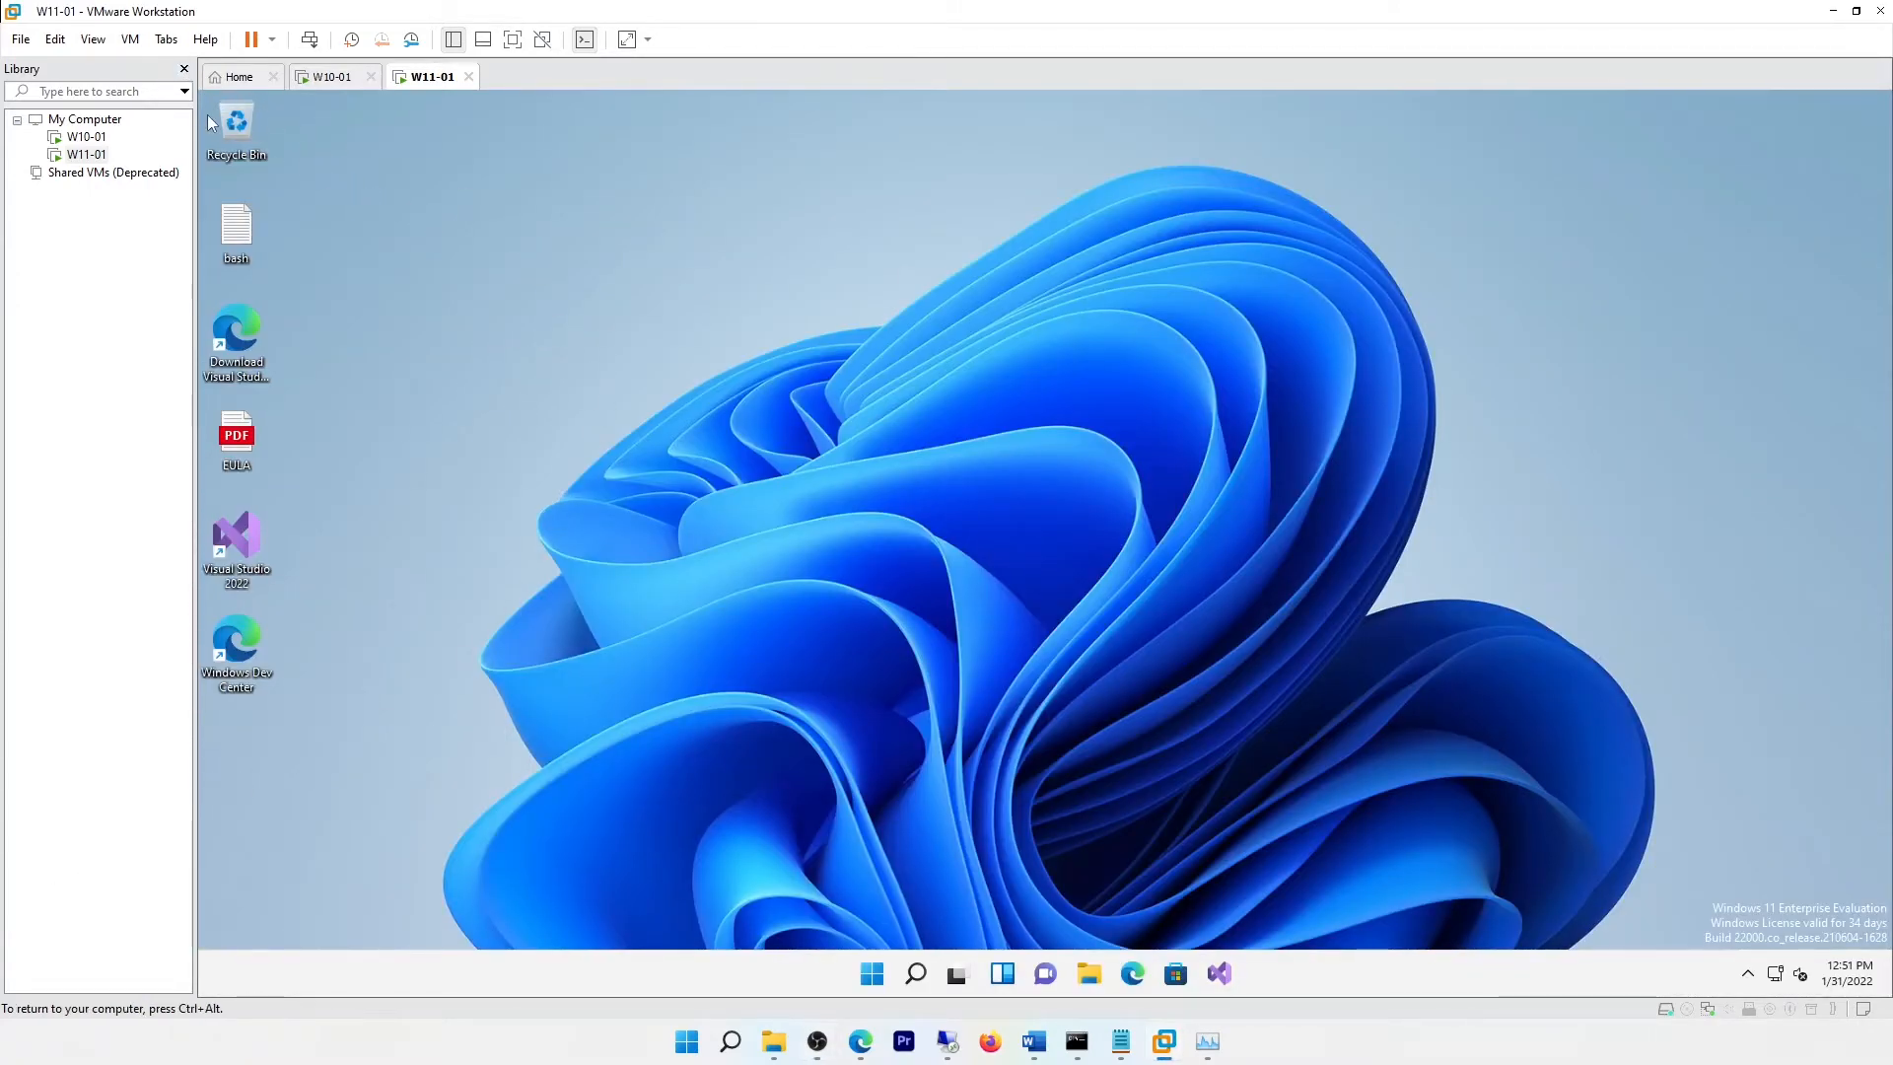
Close the Library sidebar to give the running W11-01 desktop the full window width
left_click(183, 67)
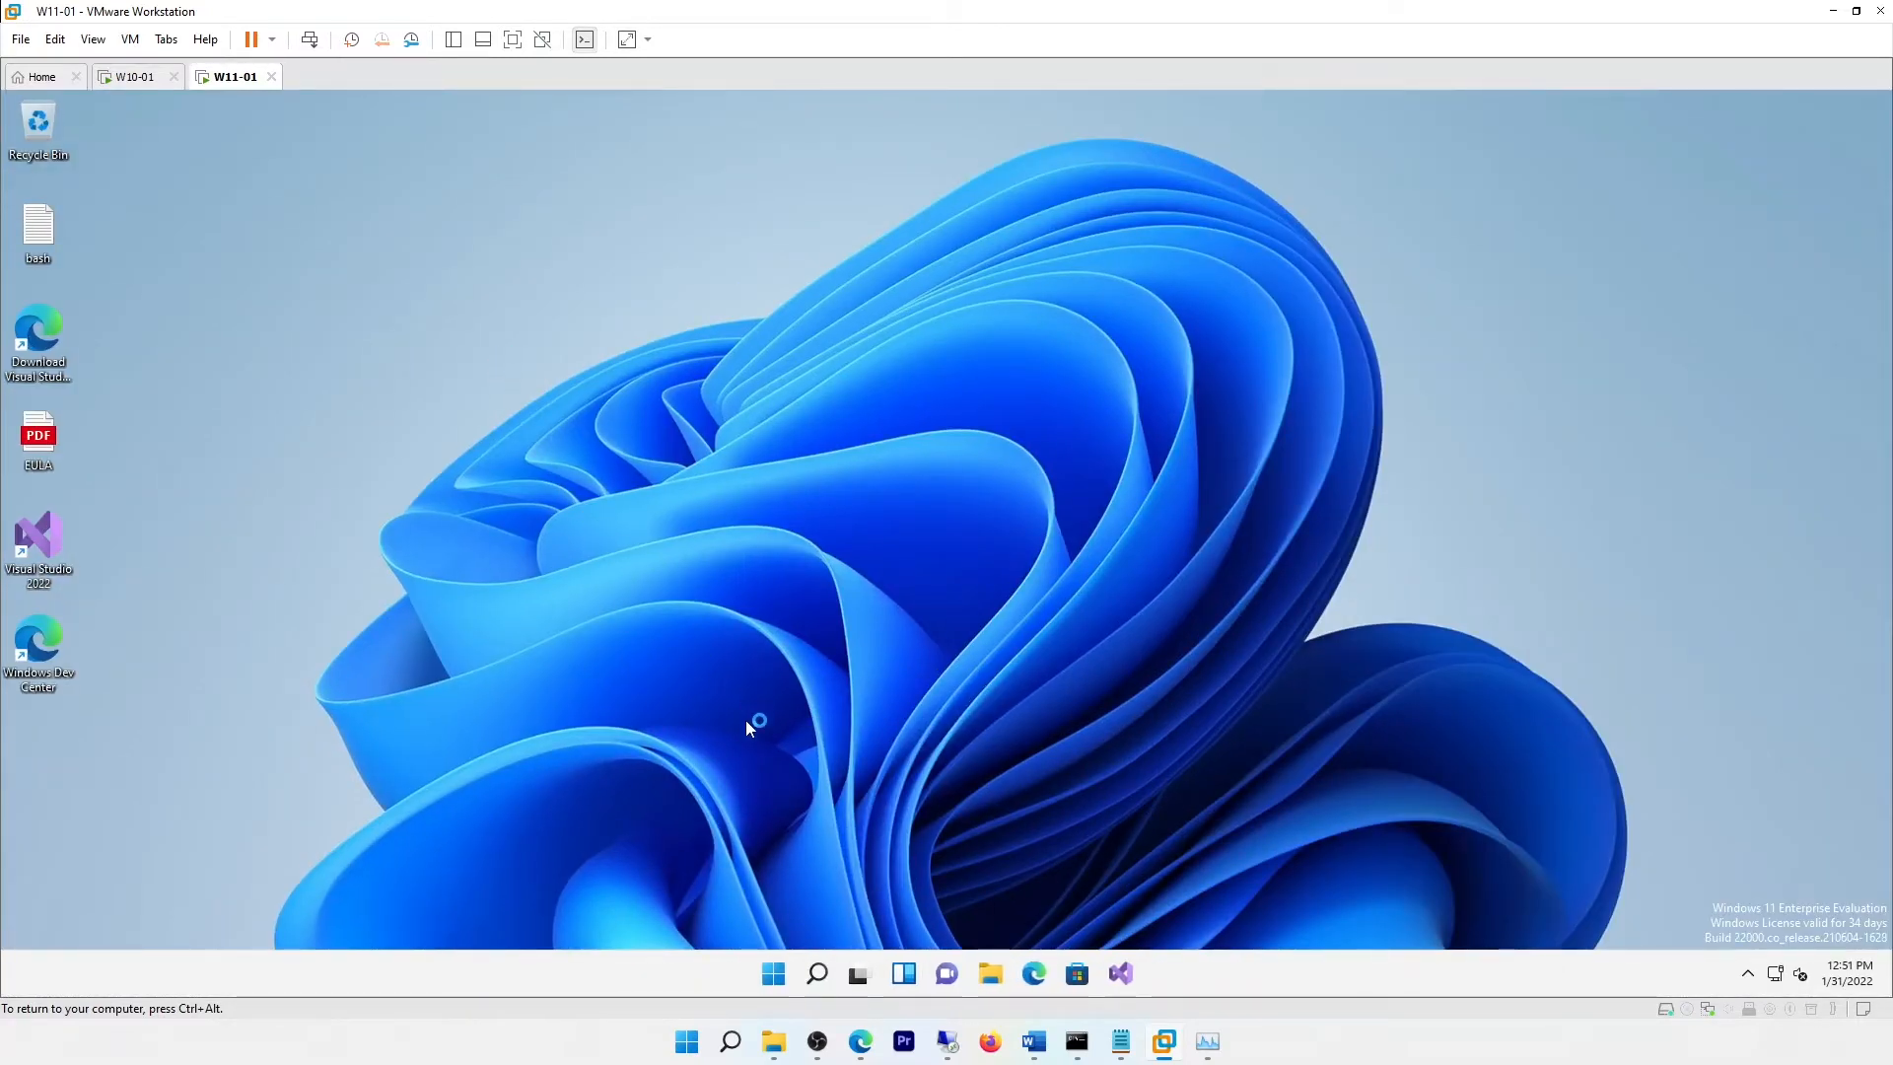
Open the guest's system settings in a maximized window and rename the PC to w11-01 from the About page
left_click(779, 974)
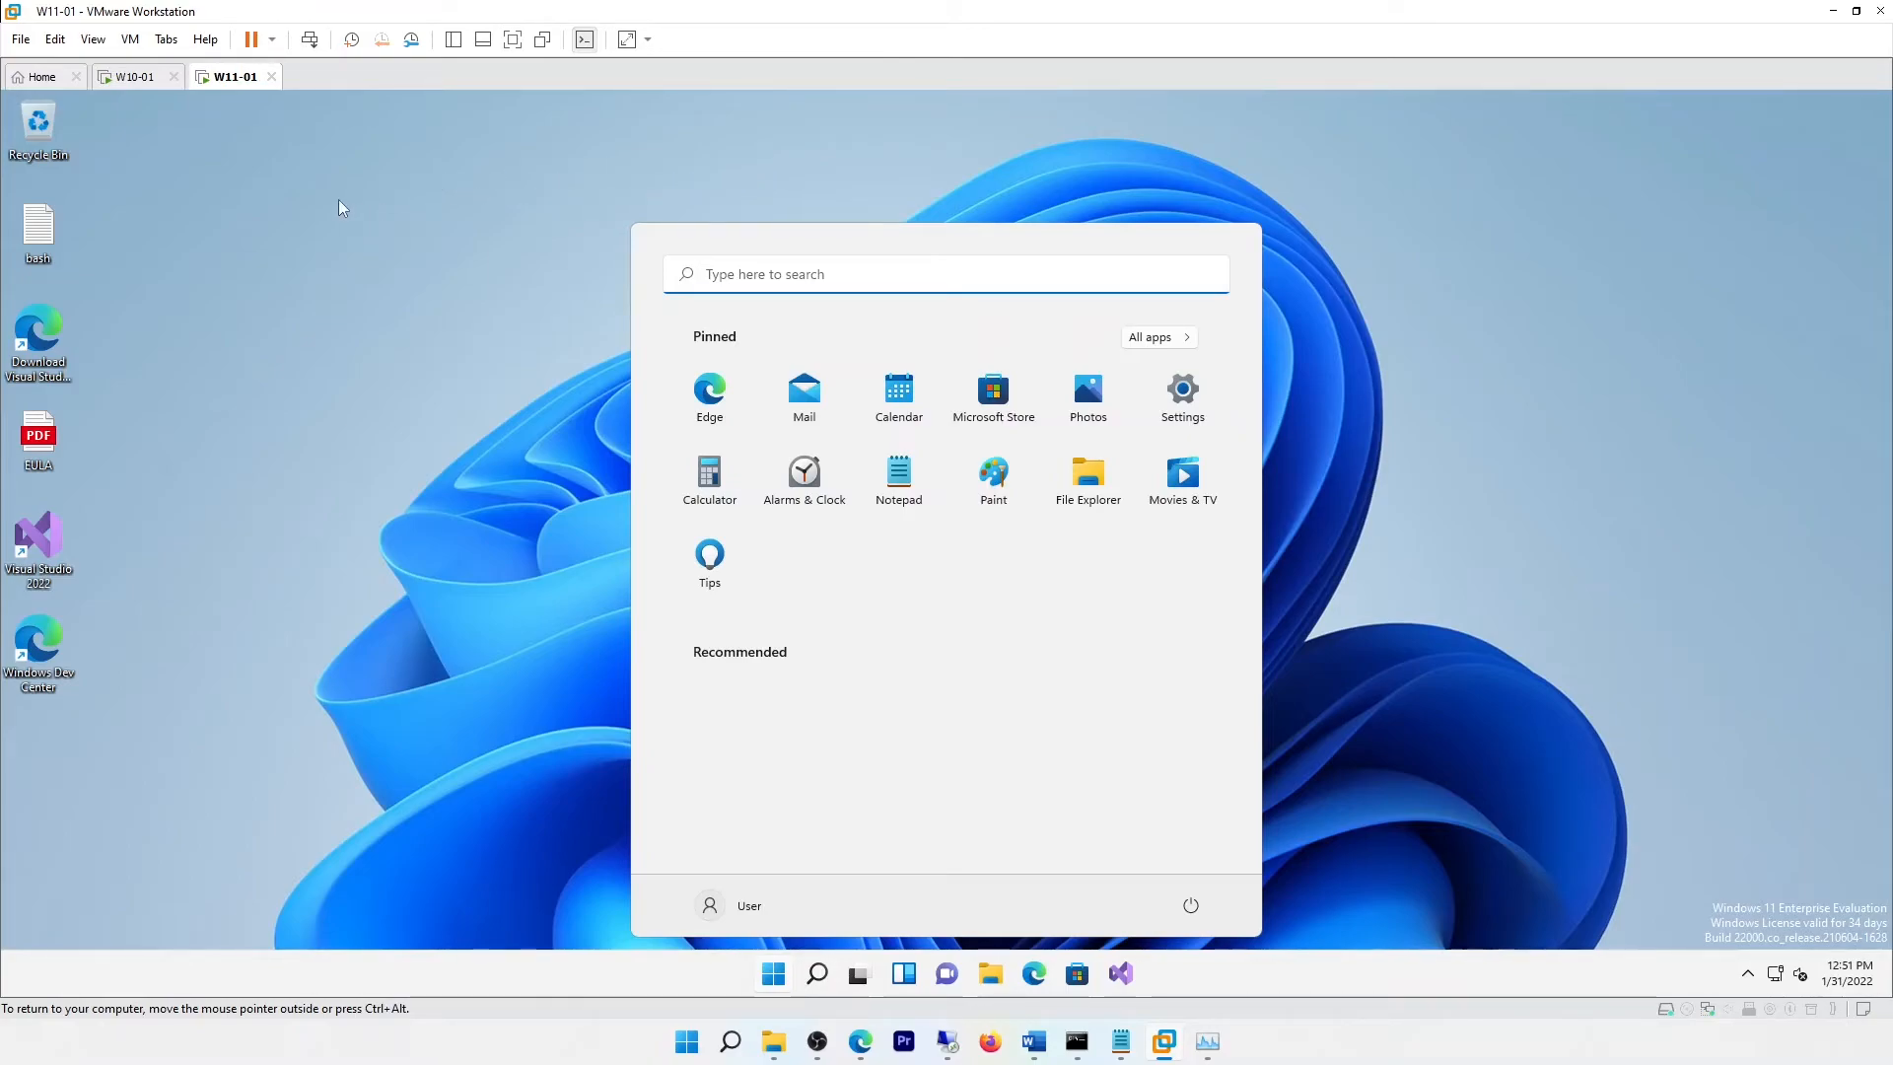
key("ctrl+alt")
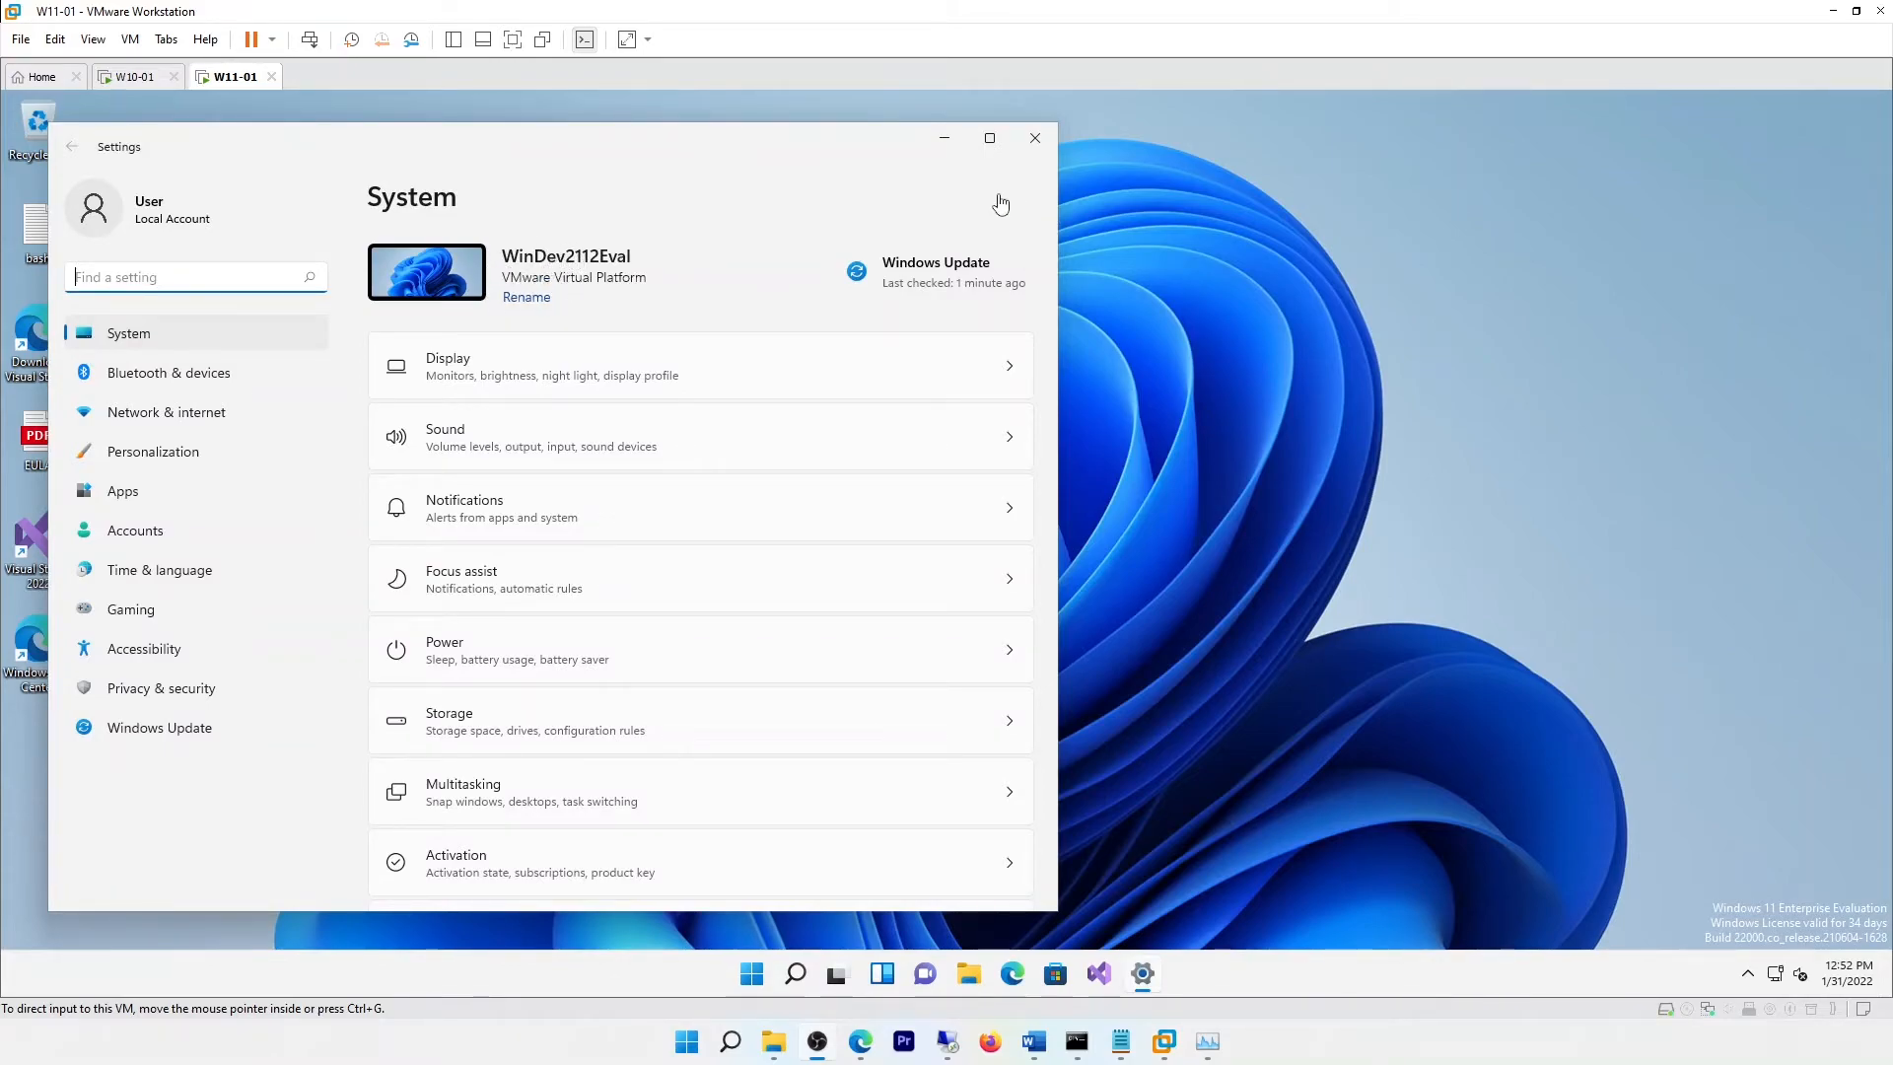
left_click(989, 138)
scroll(808, 503, "down", 5)
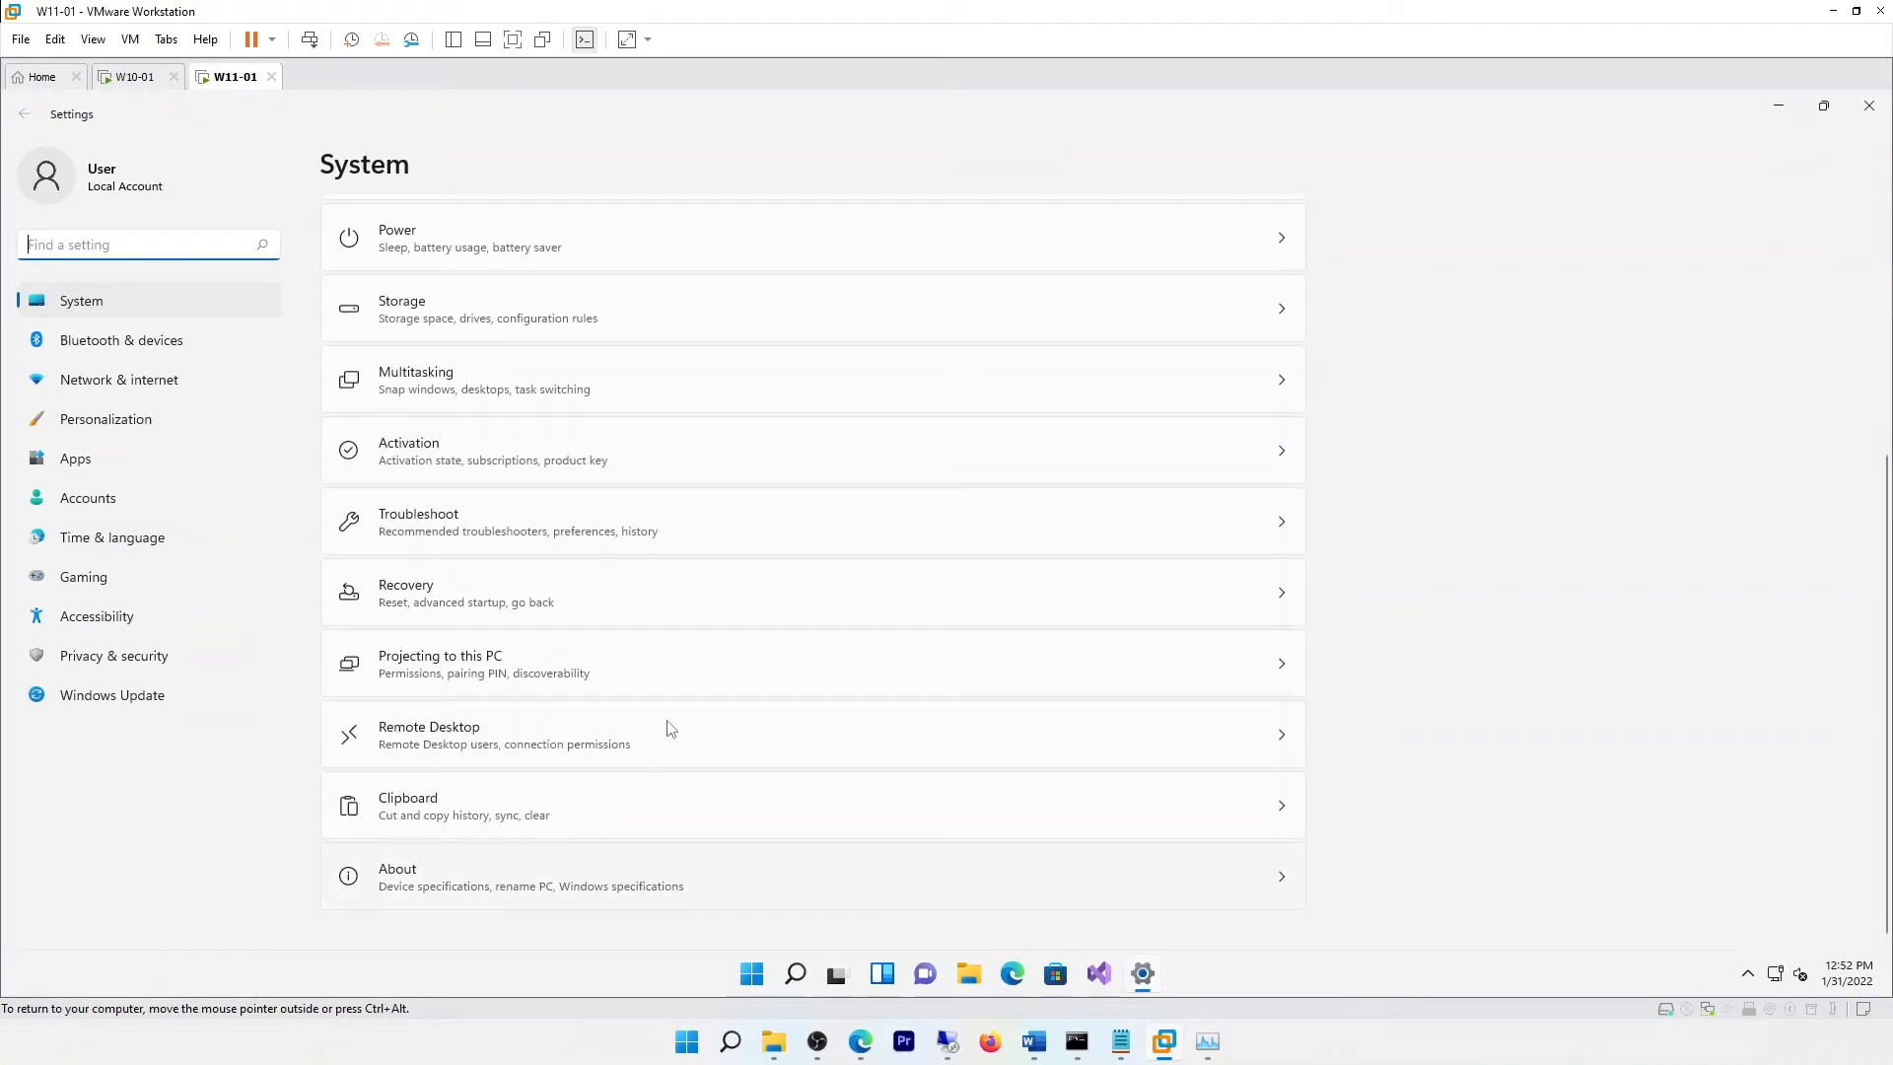
left_click(1223, 888)
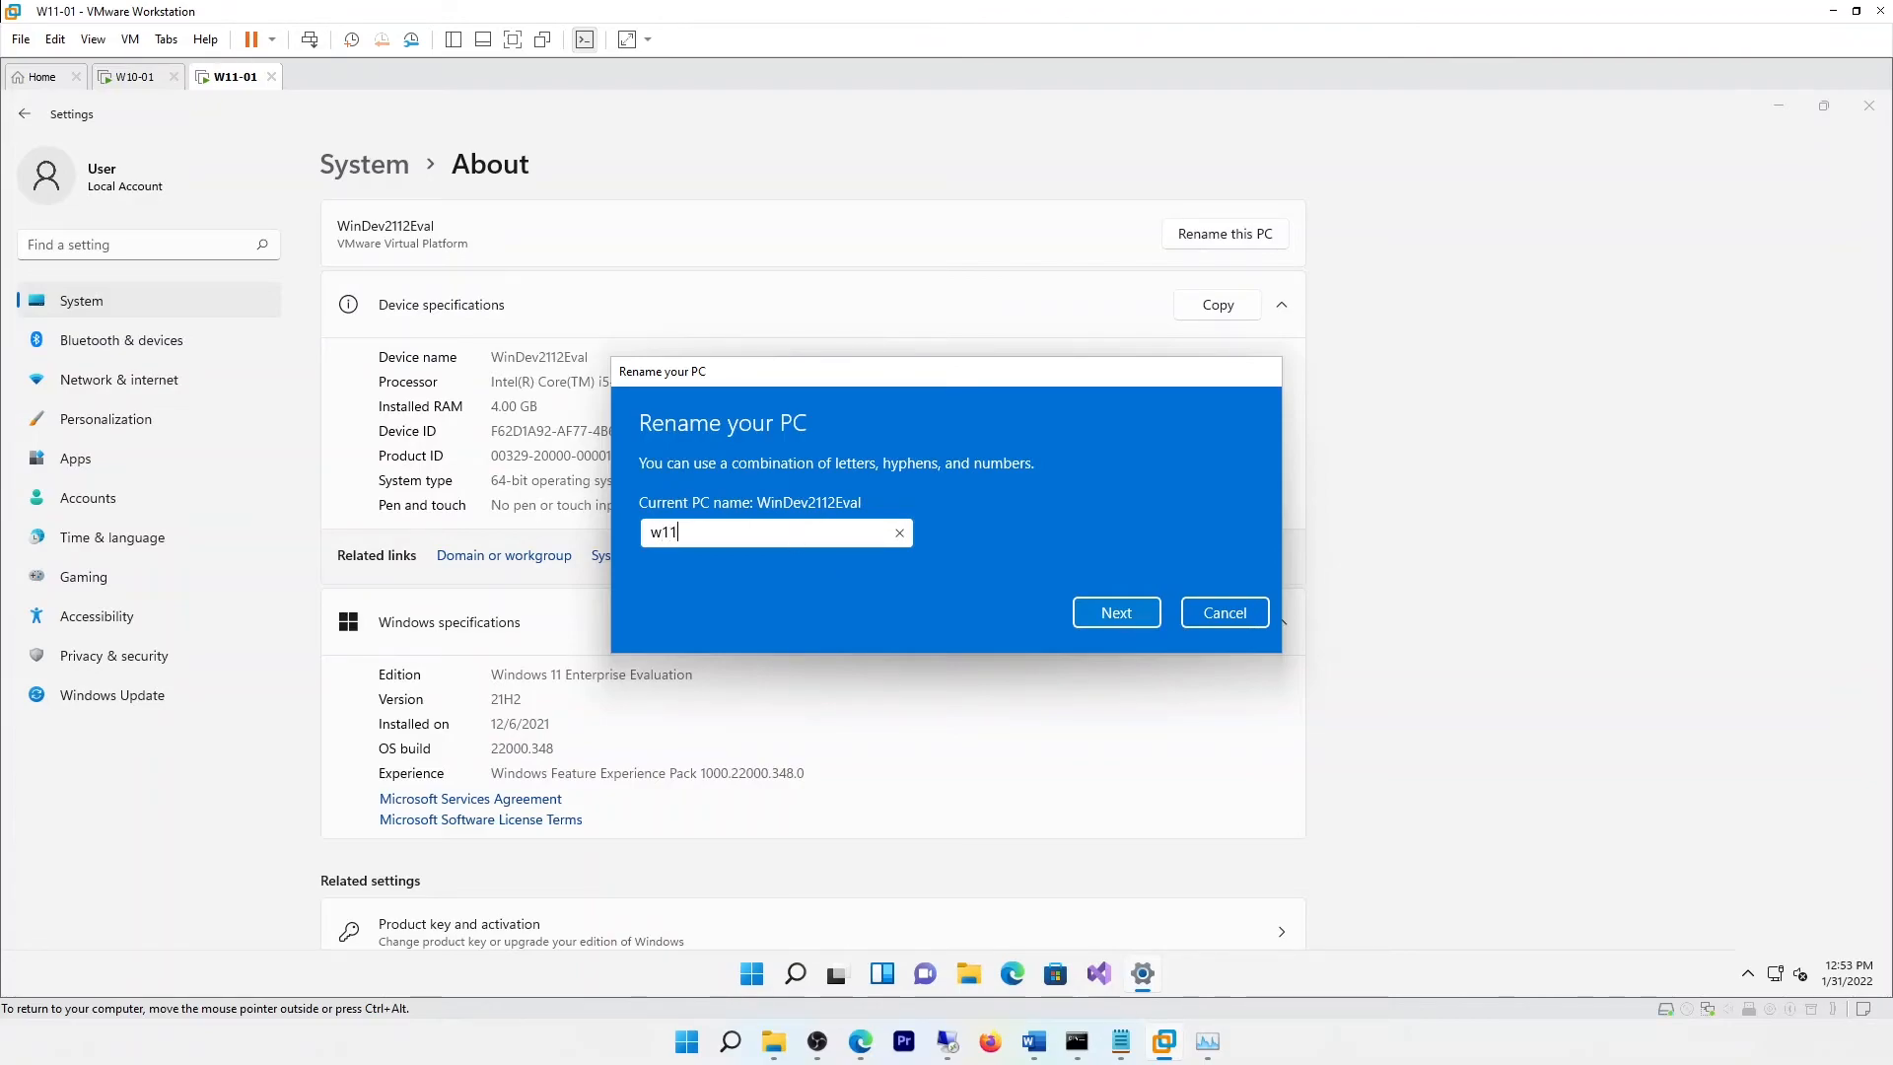
type("1")
left_click(1078, 613)
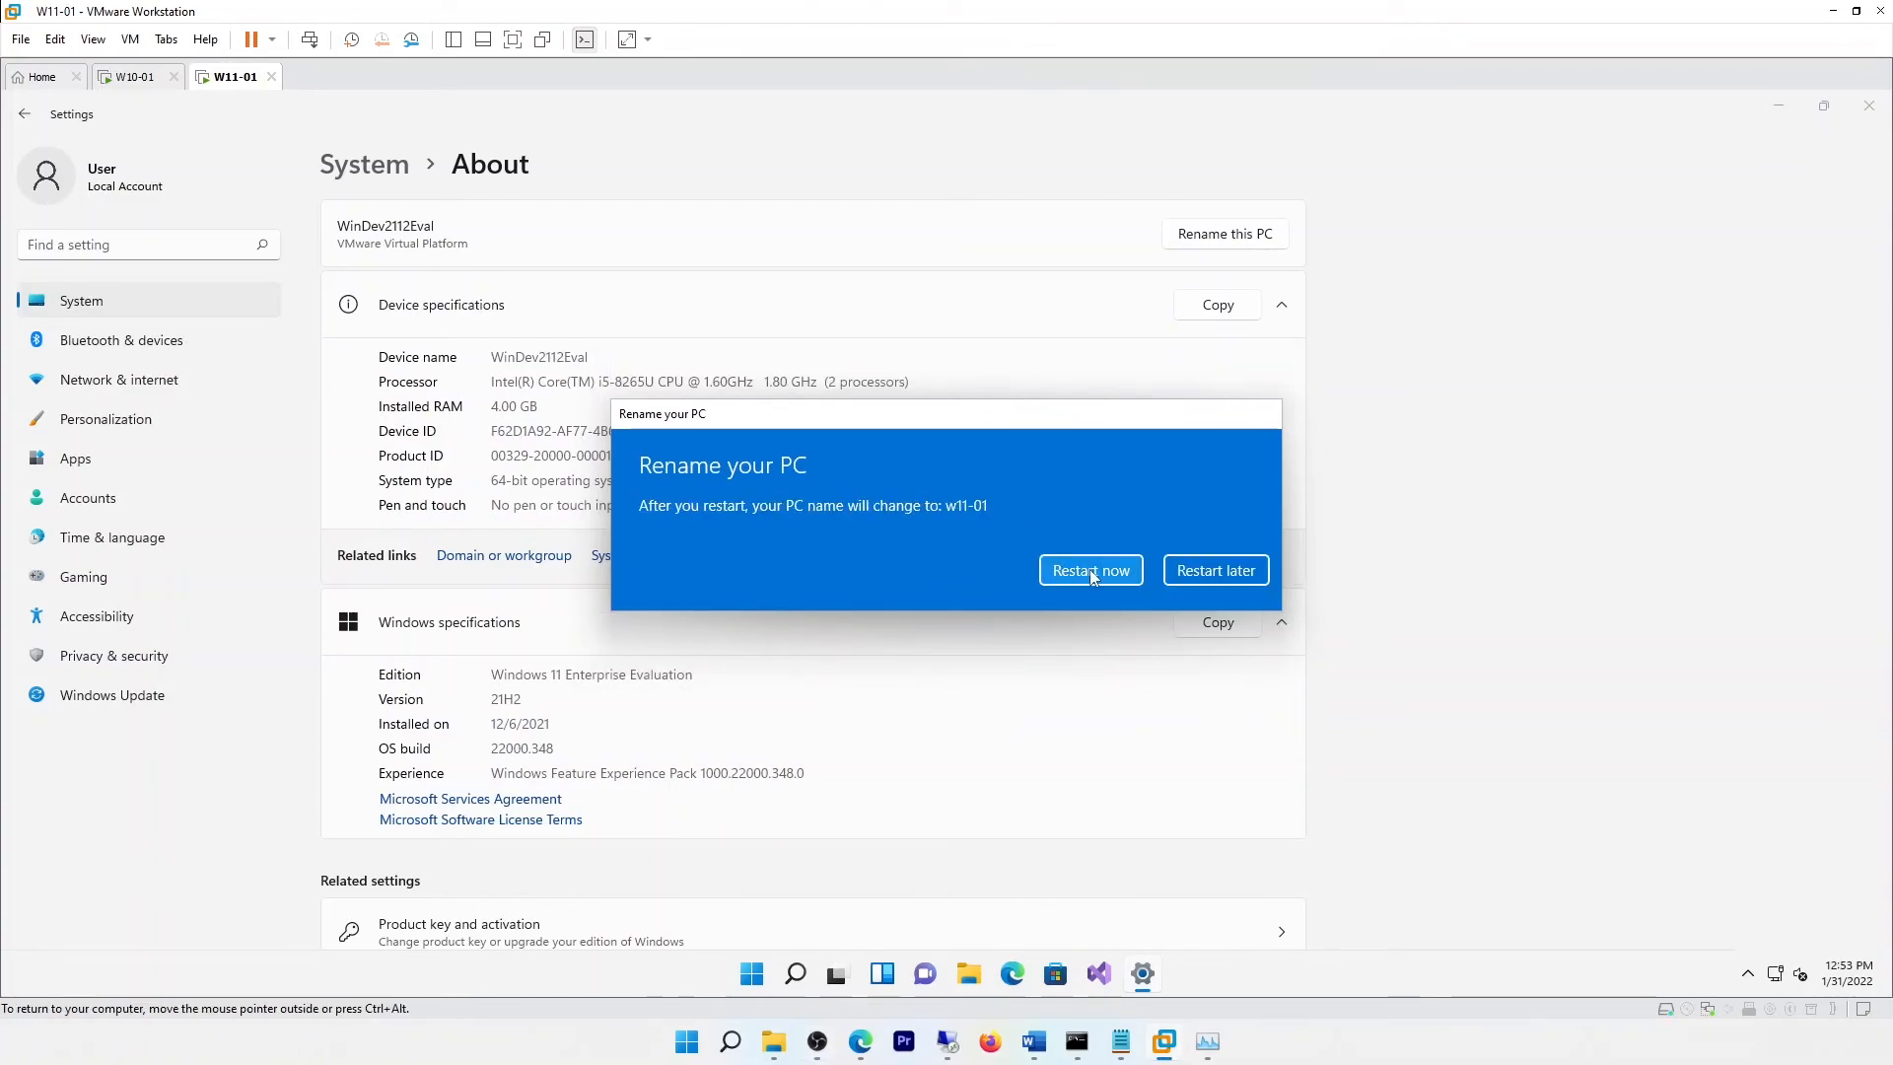
Search the Windows 11 guest for "upda" and open the Check for updates system settings
left_click(753, 976)
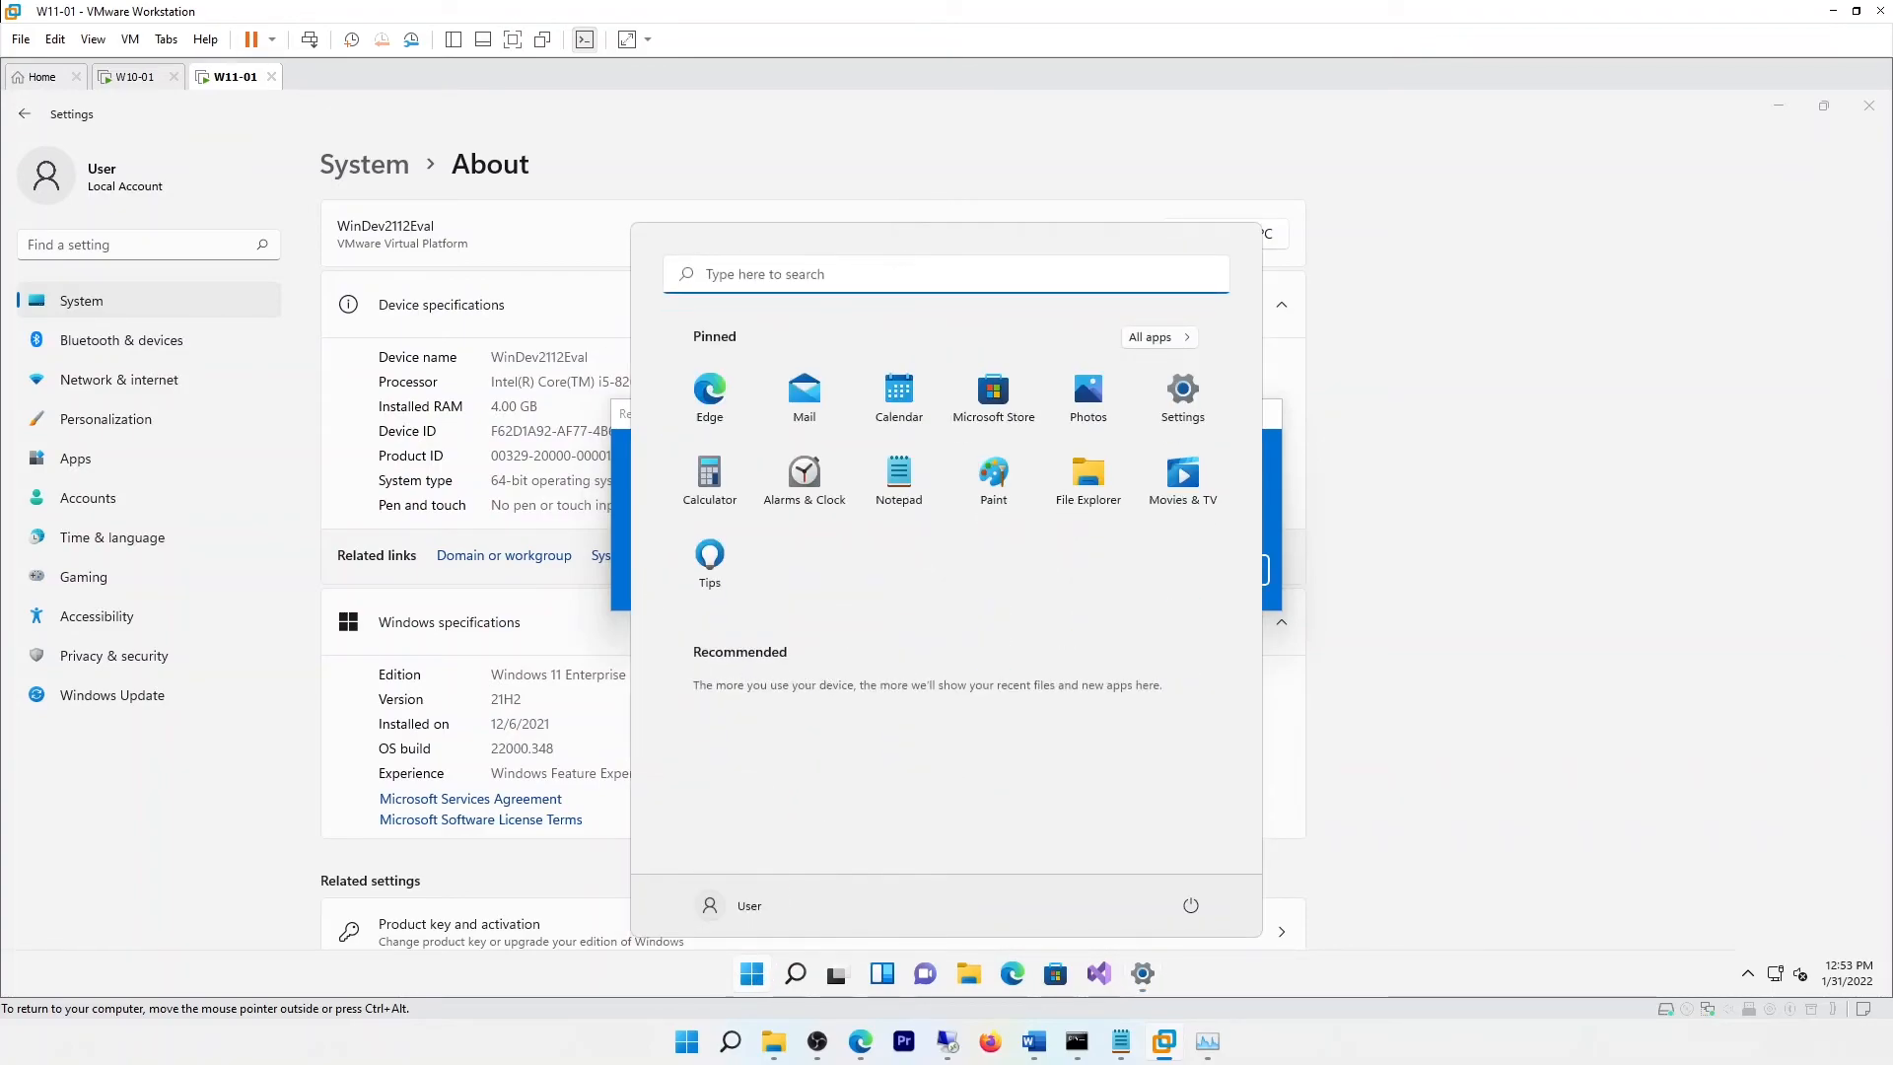
type("up")
type("dqte")
key("BackSpace")
key("BackSpace")
key("BackSpace")
type("a")
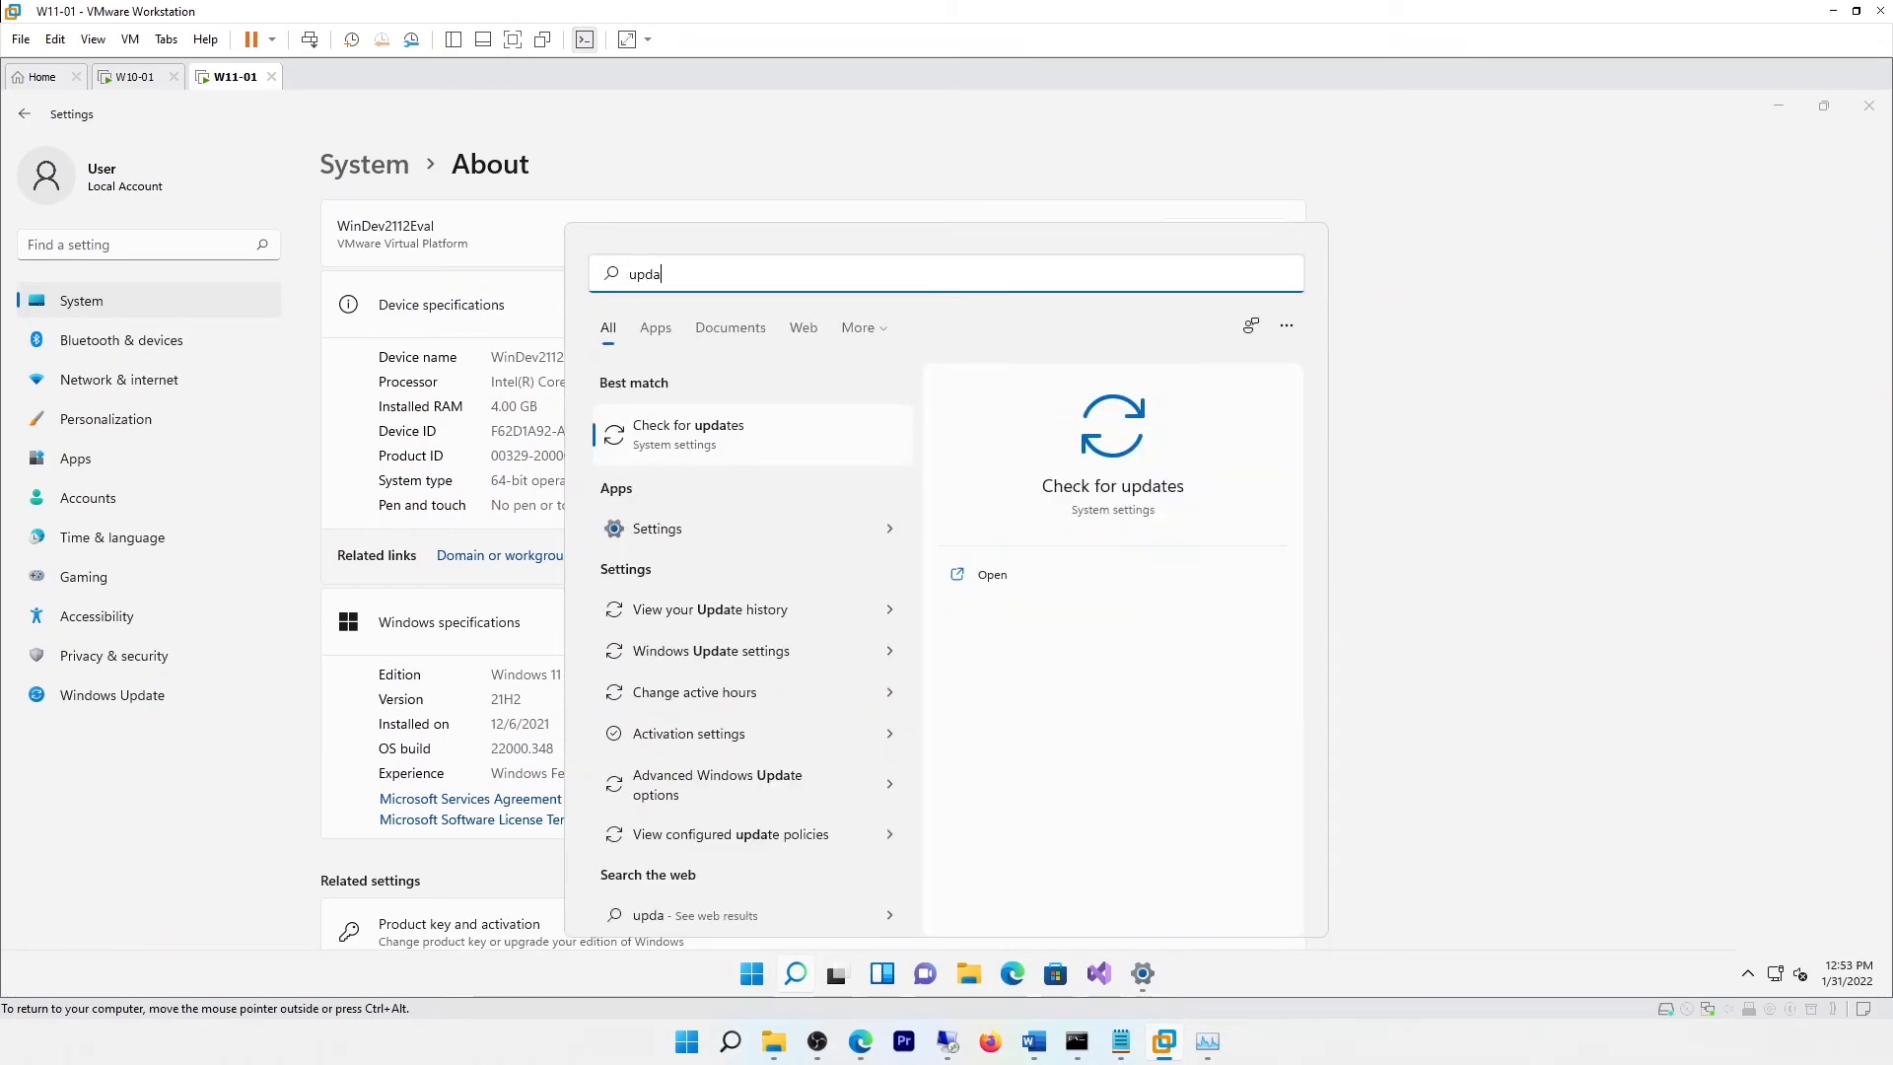
left_click(736, 434)
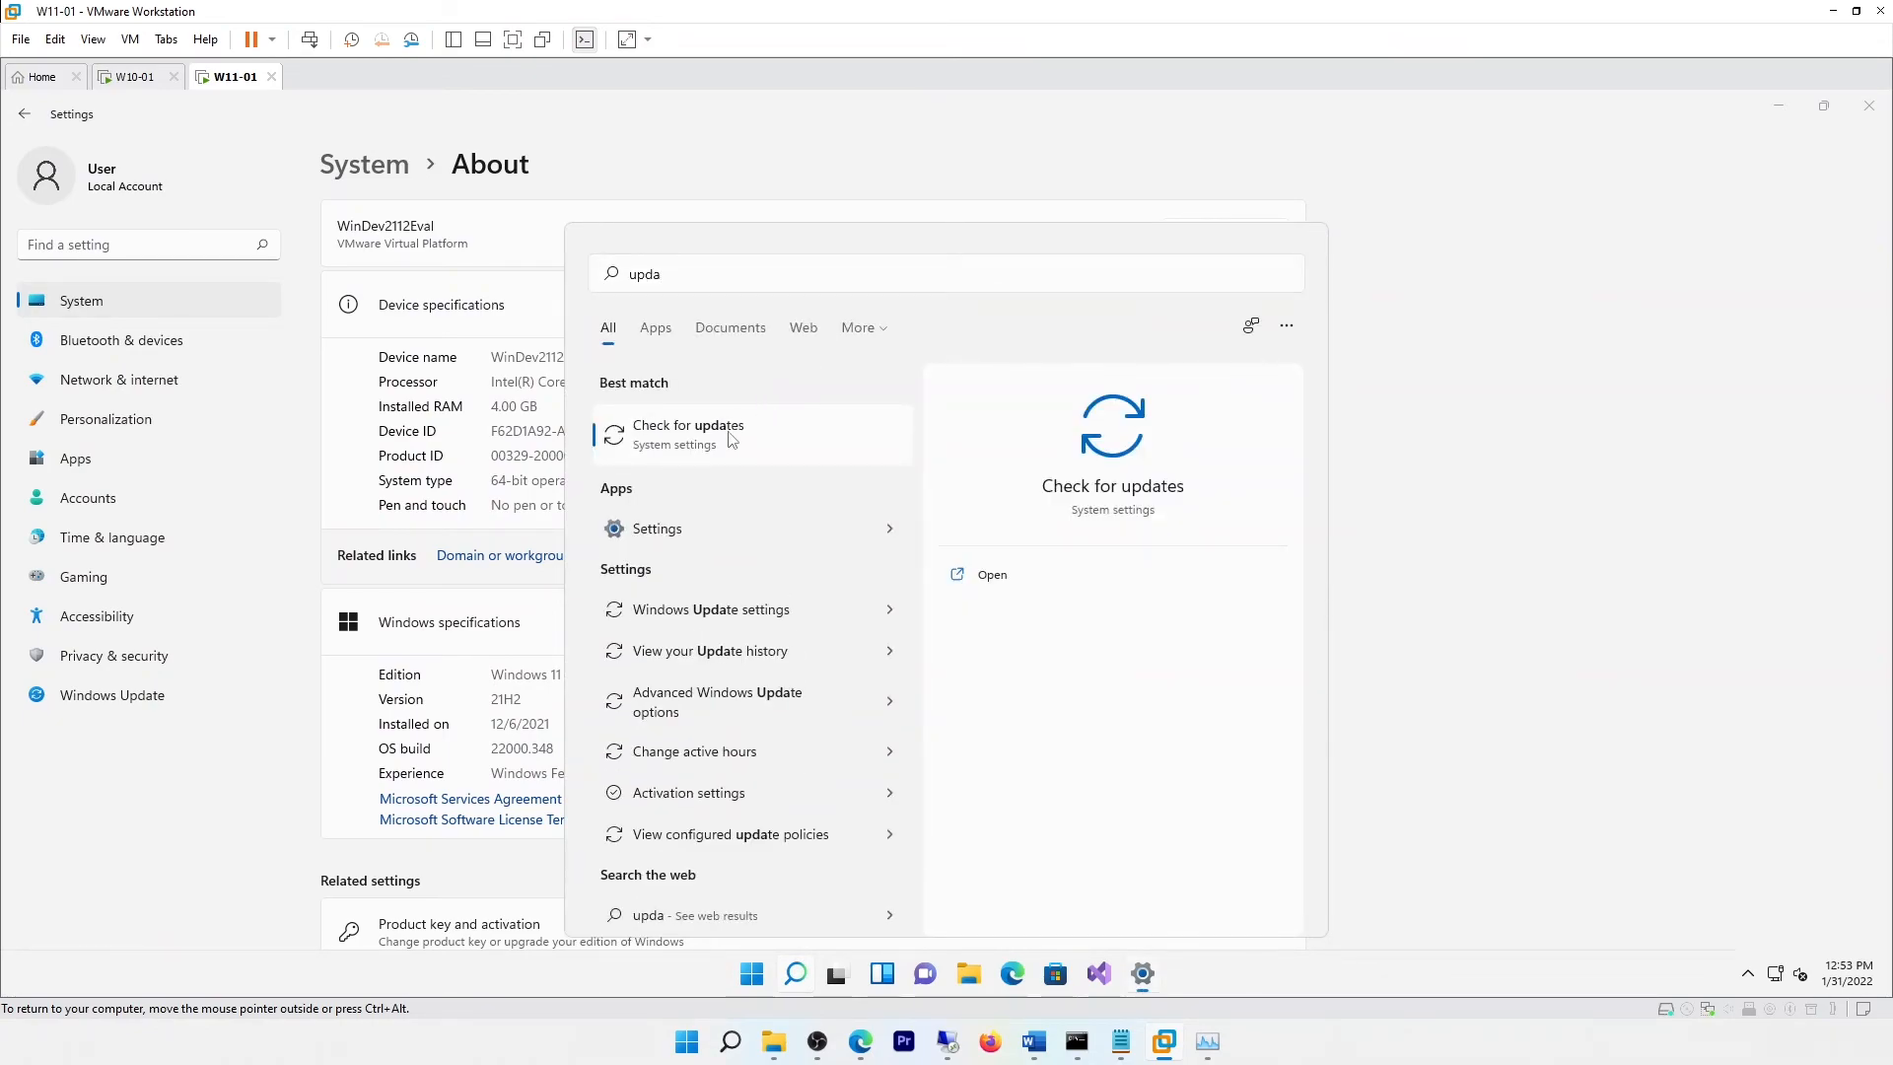